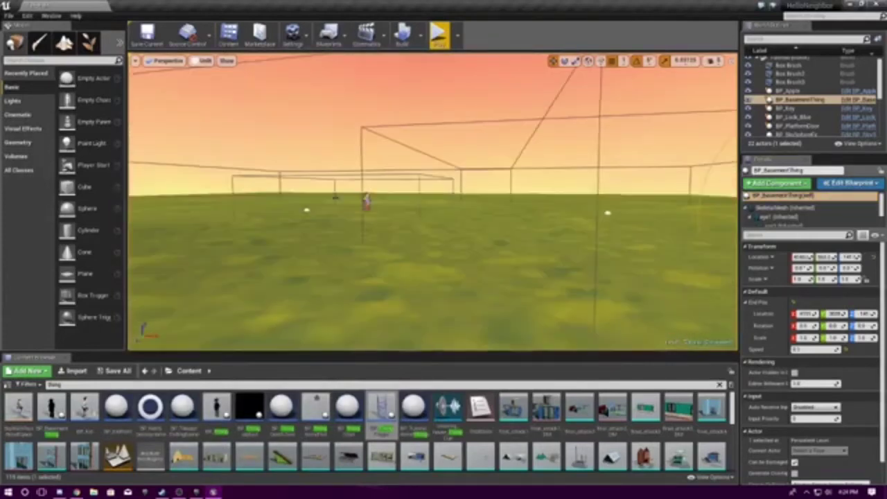
Delete the BP_BasementThing actor and the BP_ThingTrigger volume that references it from the level
key(Up)
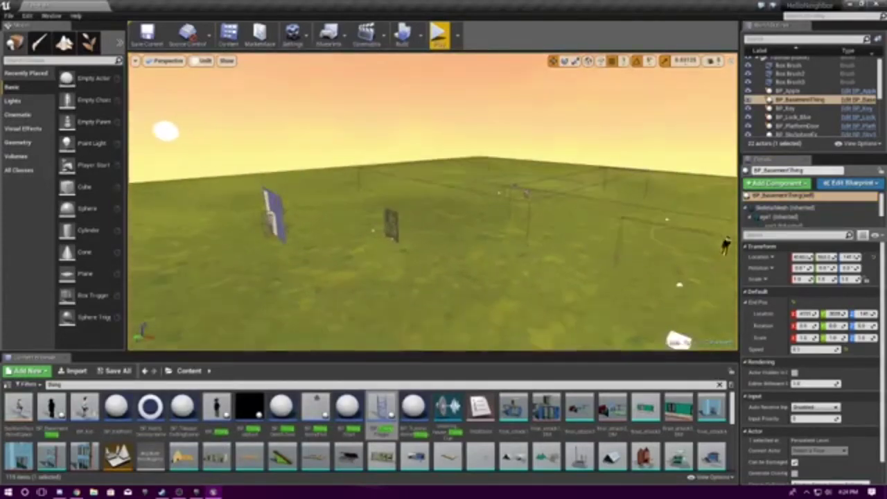
right_drag(433, 200, 492, 149)
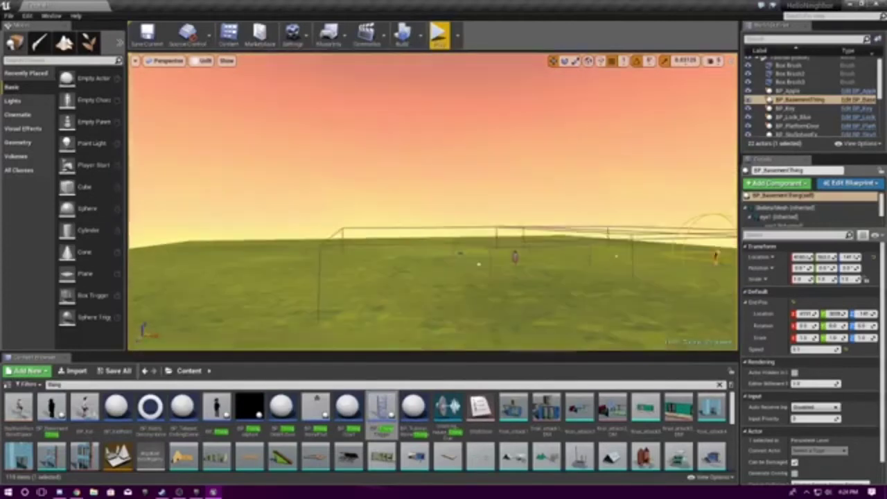
right_drag(432, 201, 586, 216)
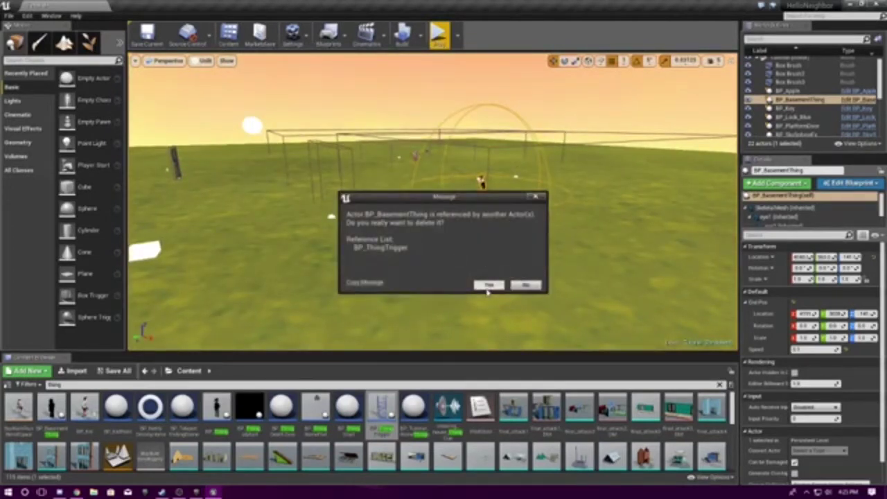
click(489, 286)
click(338, 149)
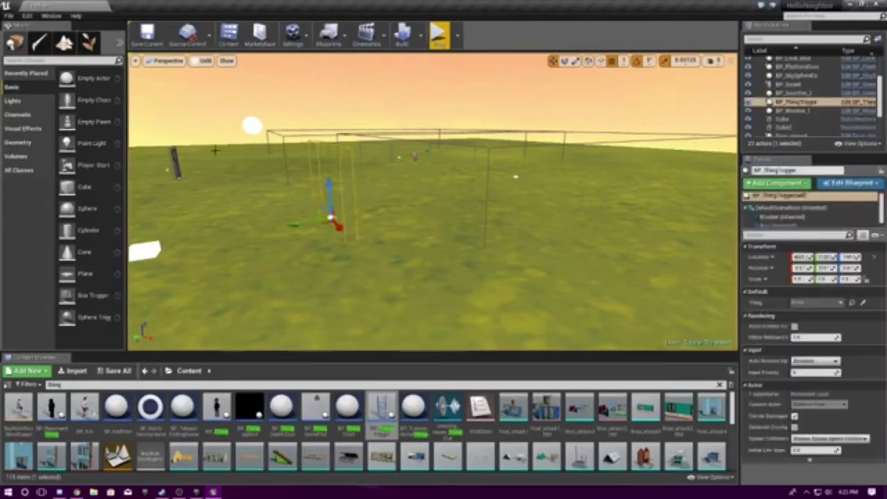
key(Delete)
Clear the old BP_PlatformDoor, the white Cube2 block and the old BP_Switcher_2 from the level
click(181, 170)
click(175, 164)
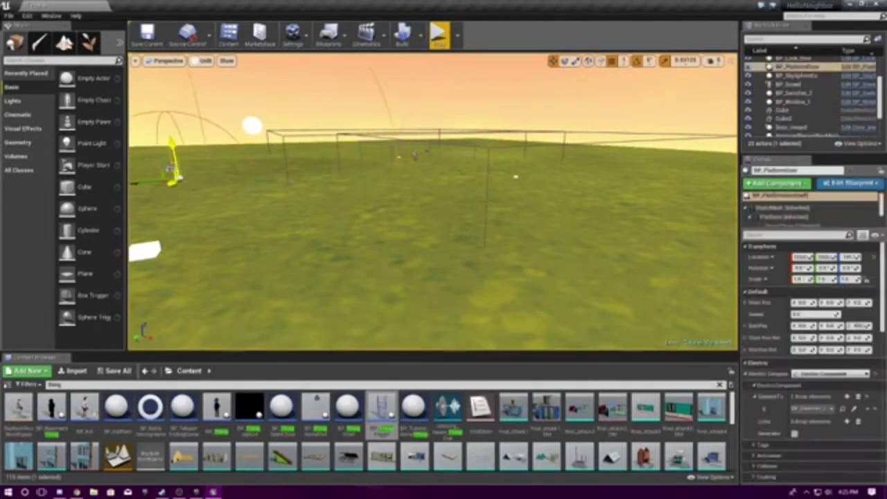
key(Delete)
right_drag(180, 175, 166, 174)
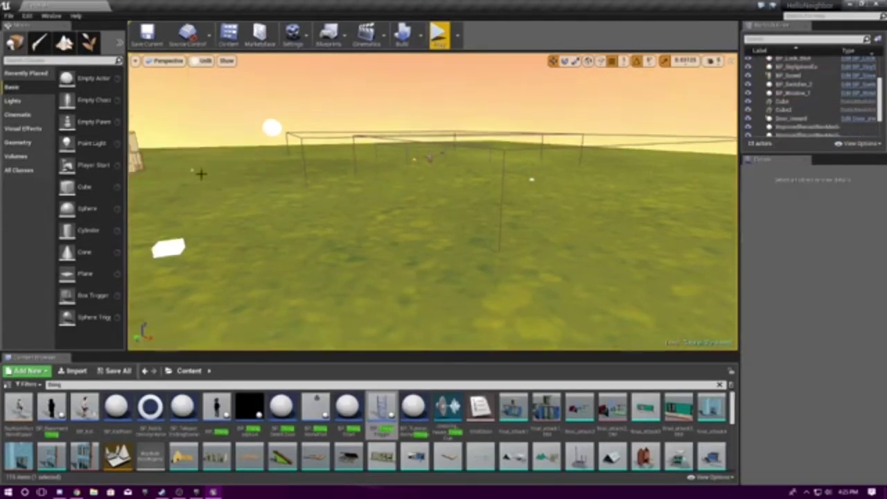
click(174, 245)
key(Delete)
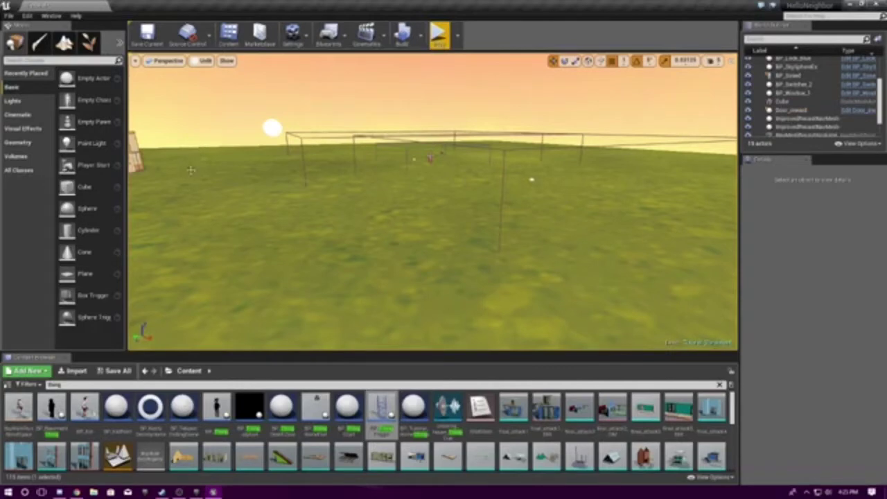
click(191, 170)
key(Delete)
right_drag(146, 155, 133, 152)
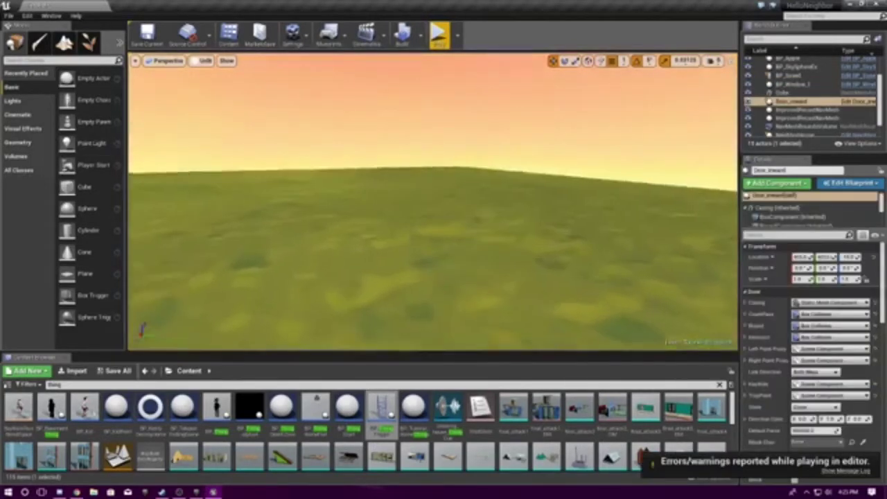
right_drag(432, 201, 433, 165)
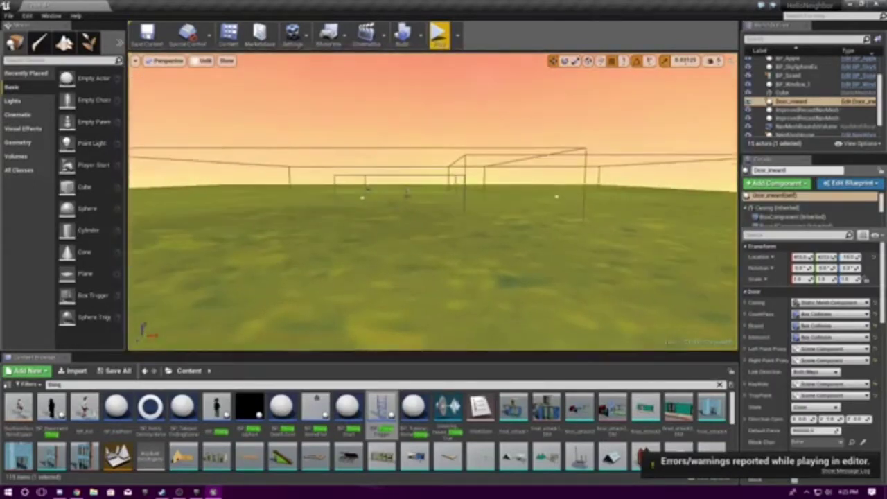
Clear the asset search and open the BP_Objects folder inside Objects
click(719, 385)
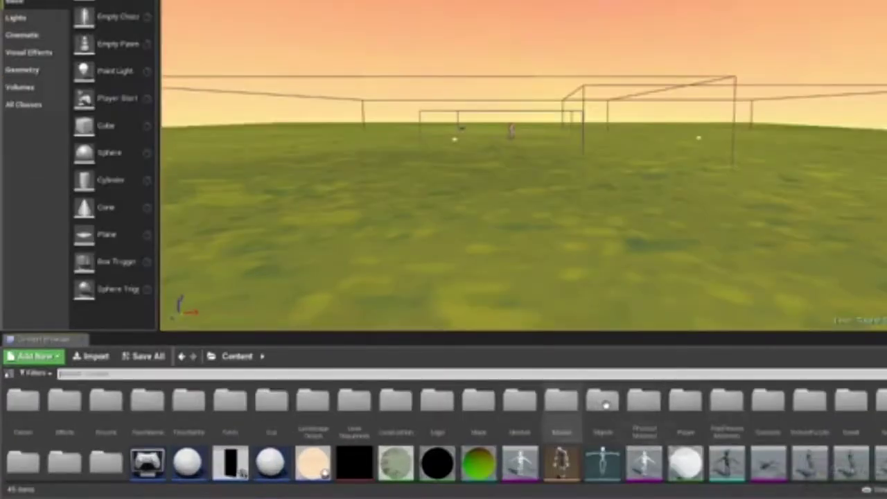
double_click(603, 401)
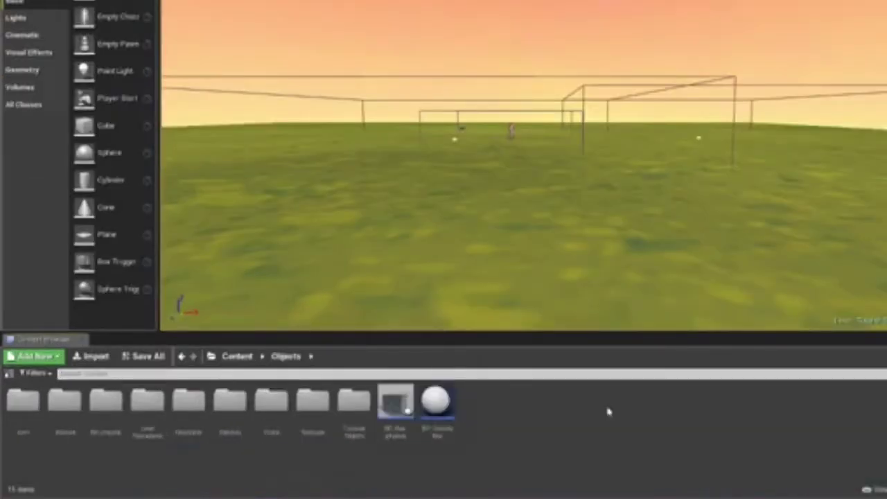
click(106, 428)
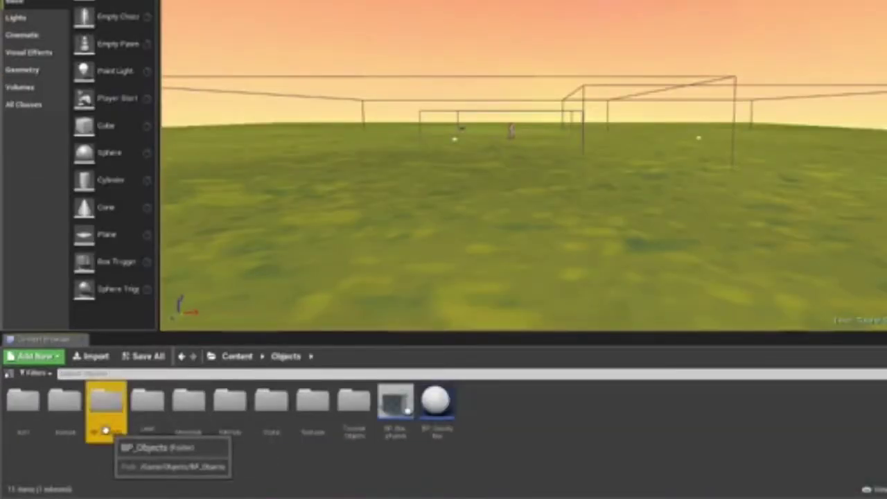
key(F2)
double_click(107, 414)
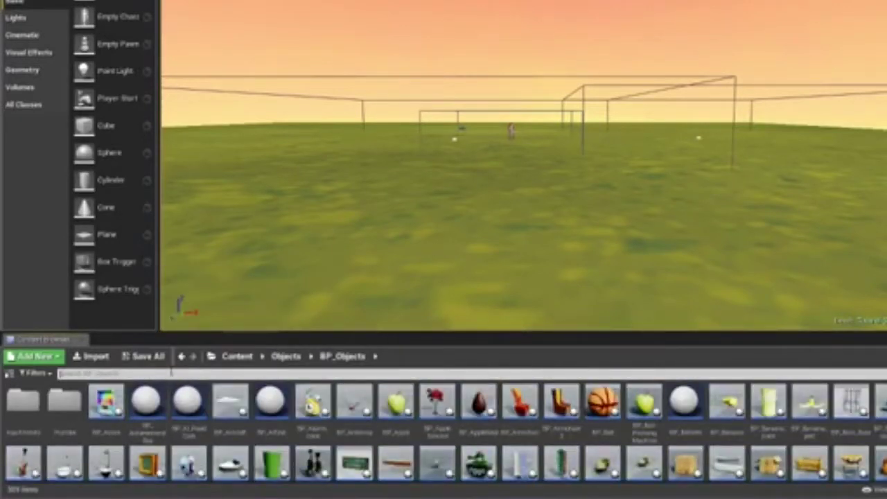
Search the assets for bp_platform and place a BP_PlatformDoor on the open grass
click(172, 373)
text(bp_)
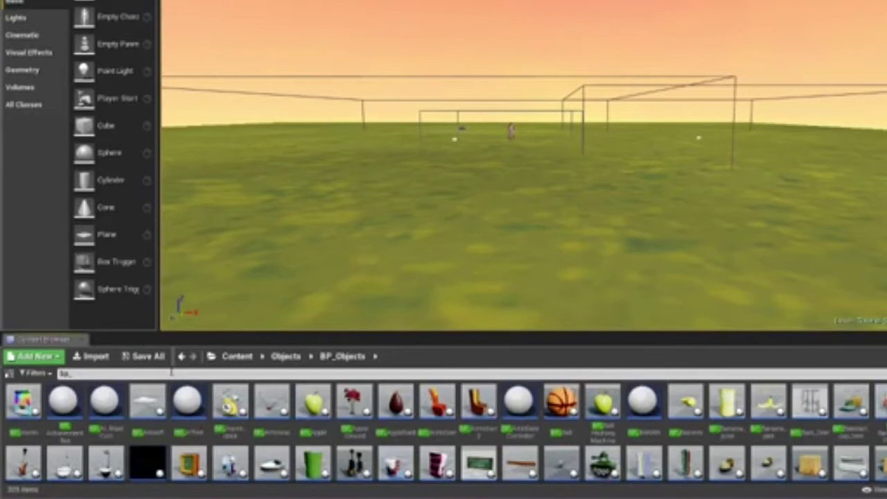
text(platform)
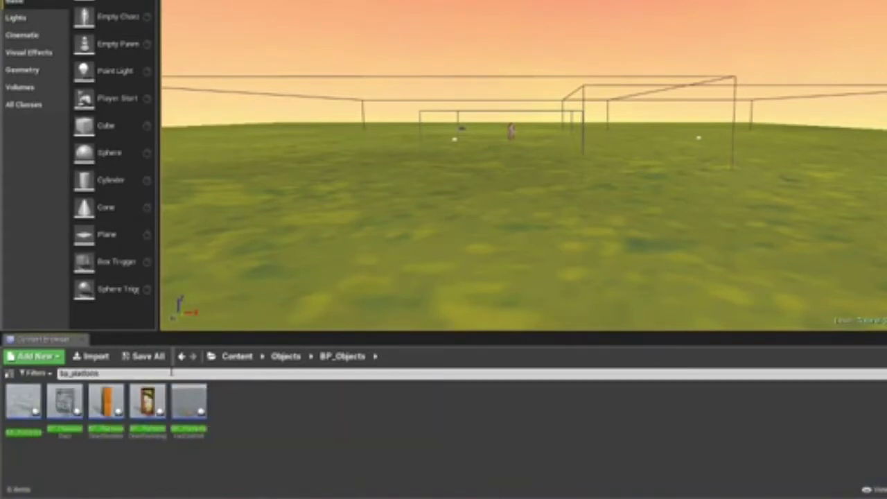
drag(65, 407, 530, 224)
right_drag(529, 224, 374, 211)
key(w)
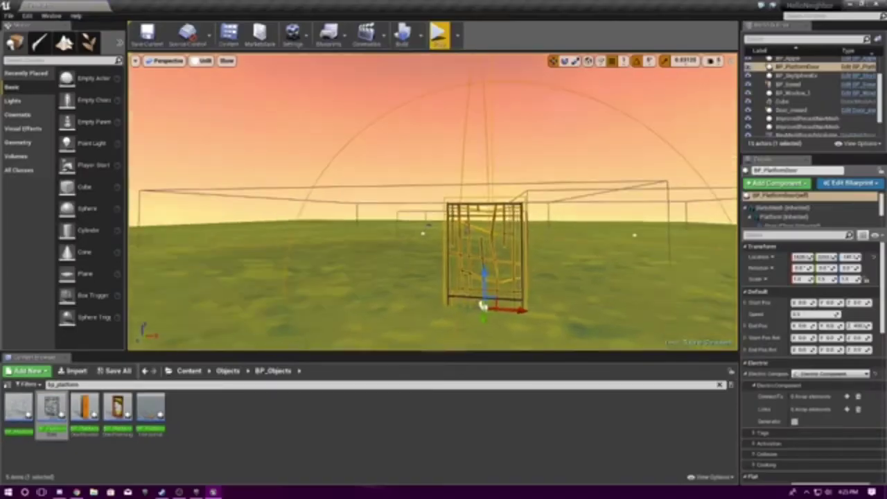
key(f)
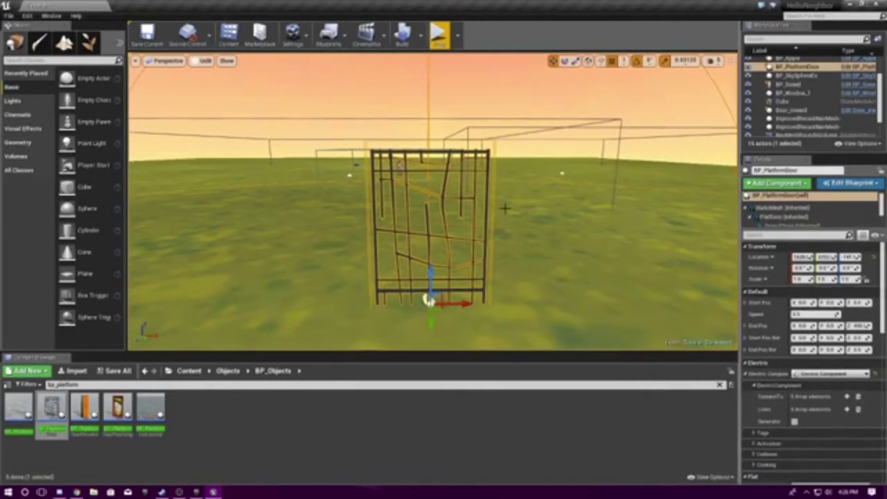
Search the assets for bp_switcher and place a BP_Switcher_2 slightly above the ground beside the platform door
click(720, 386)
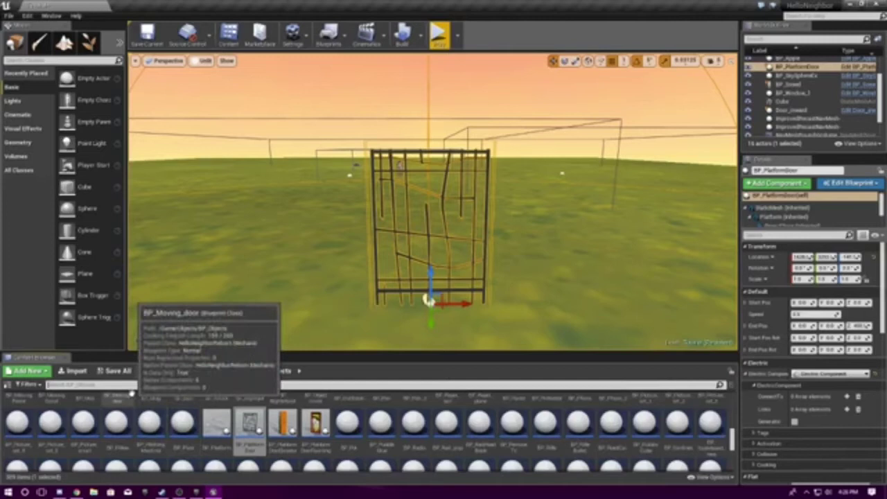
text(bp_swi)
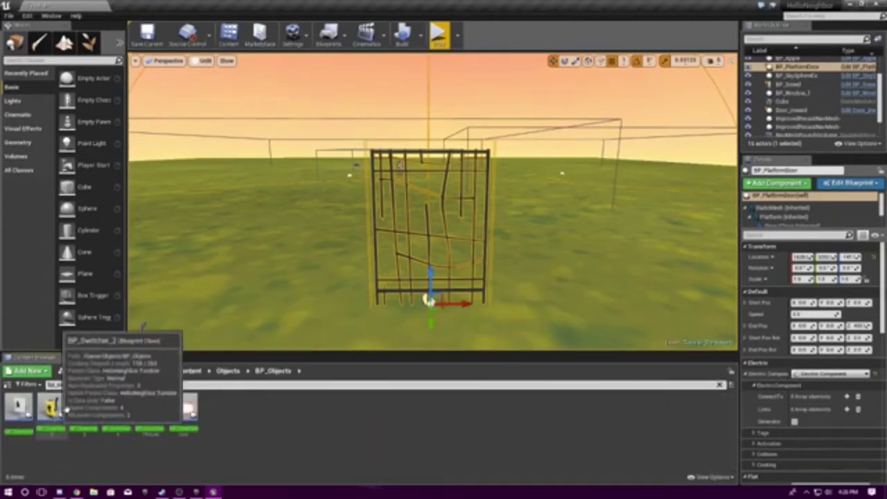
drag(52, 407, 426, 324)
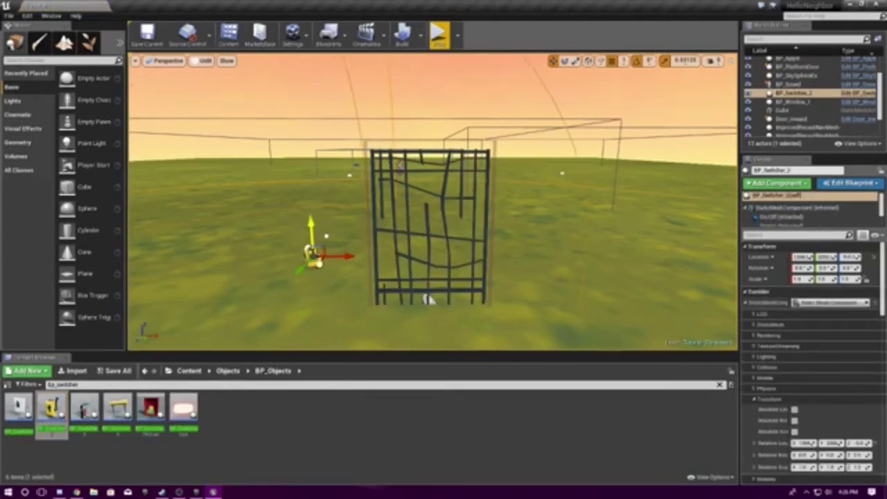
drag(311, 237, 311, 242)
right_drag(312, 243, 282, 256)
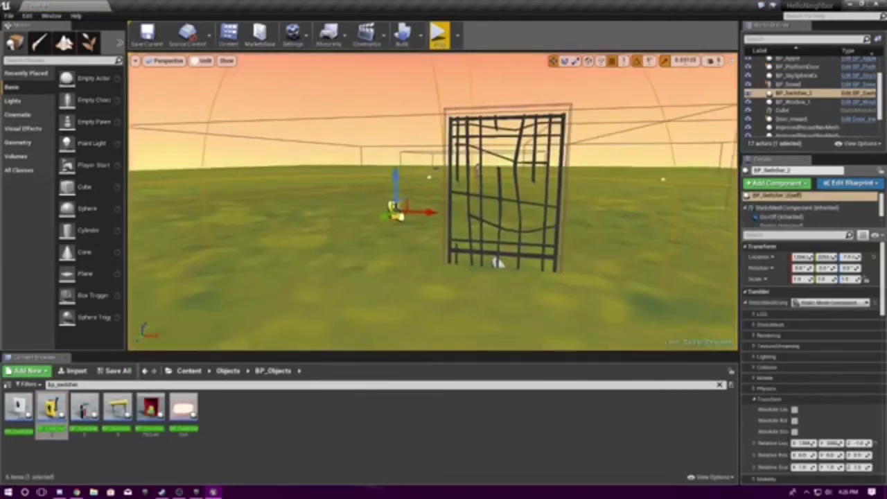
right_drag(481, 63, 478, 78)
Play-test the level by walking up to the switcher beside the platform door, and end the session
click(439, 35)
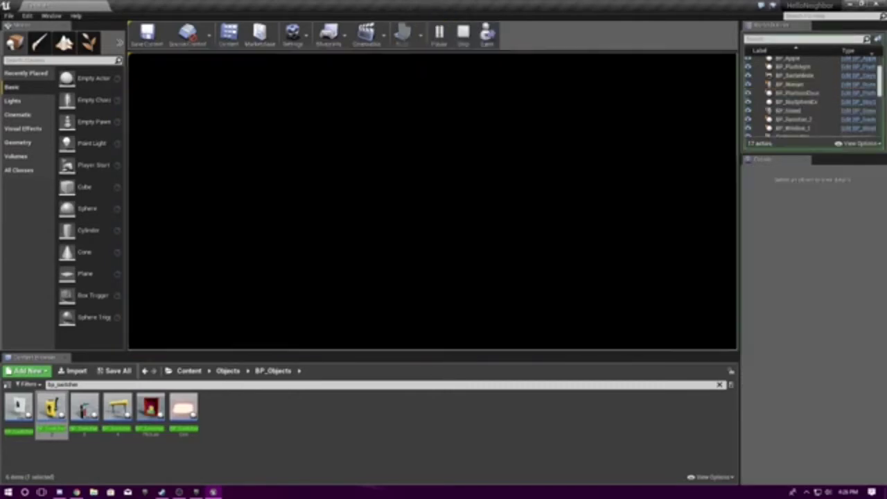
key(w)
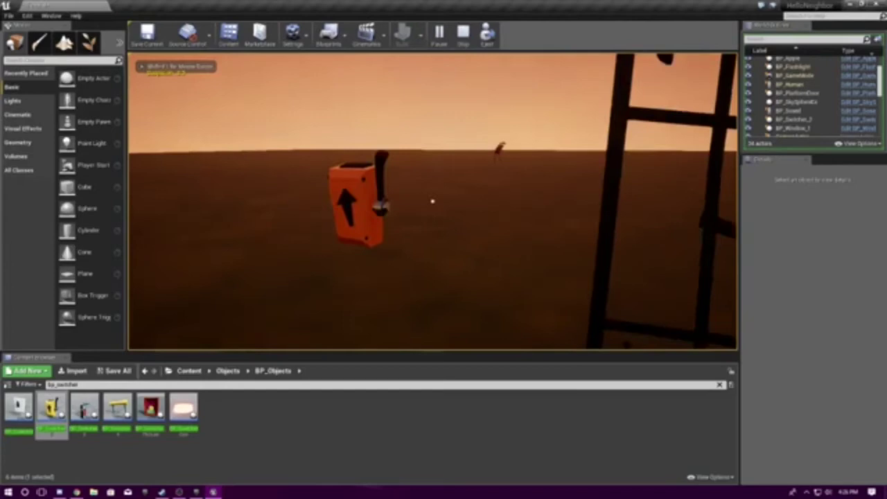
key(Escape)
key(w)
right_drag(433, 208, 492, 208)
click(228, 372)
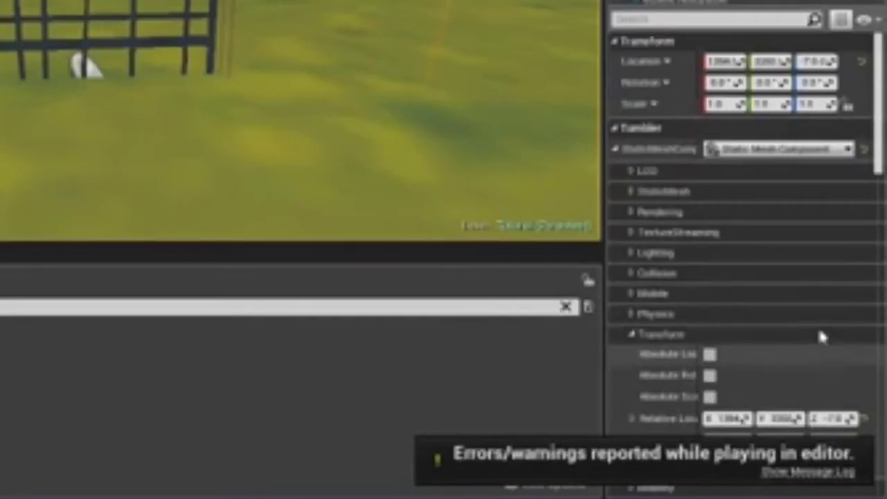
Enable Generator in the switcher's electric component and set the switcher's State to Off
scroll(825, 377, down, 2)
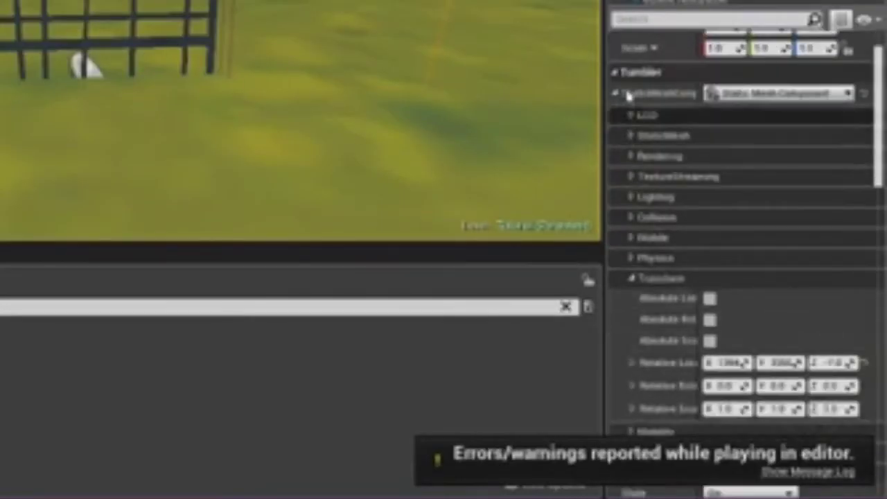
scroll(653, 177, down, 5)
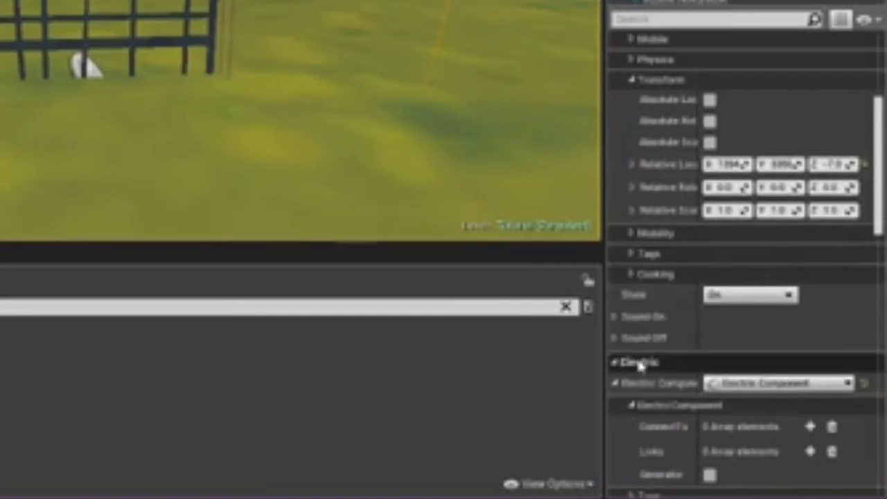
scroll(639, 368, down, 3)
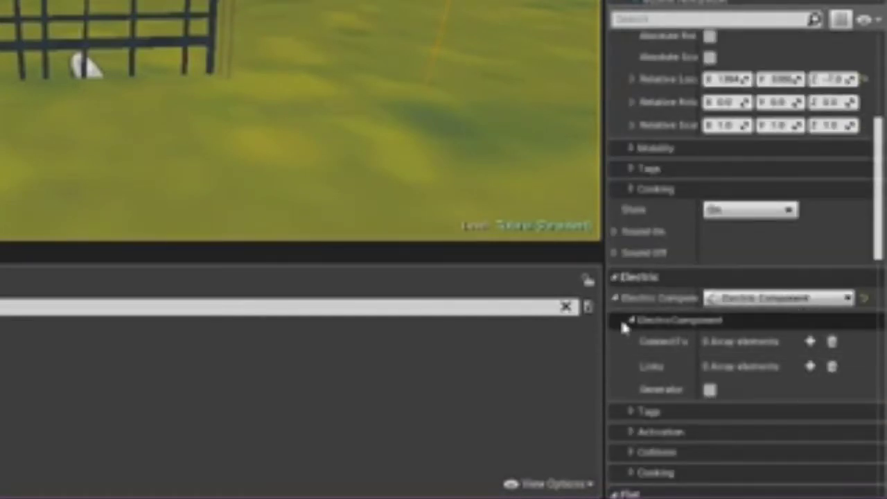
click(630, 320)
click(631, 320)
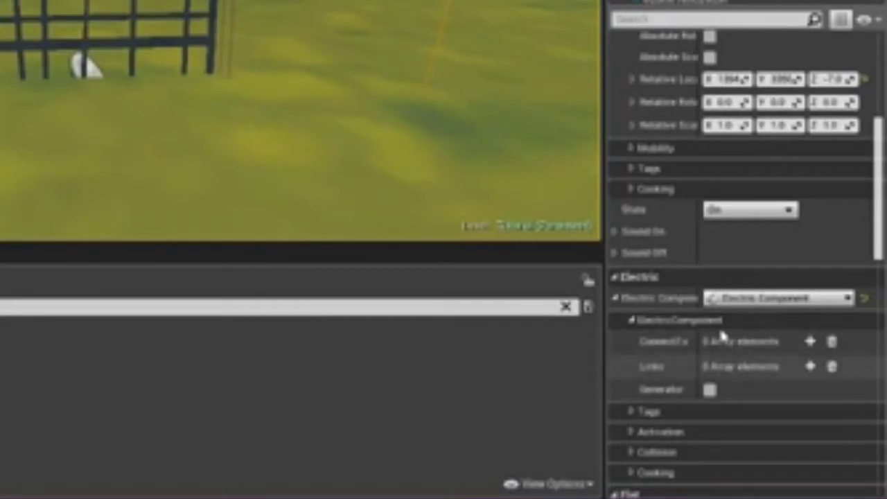
click(711, 391)
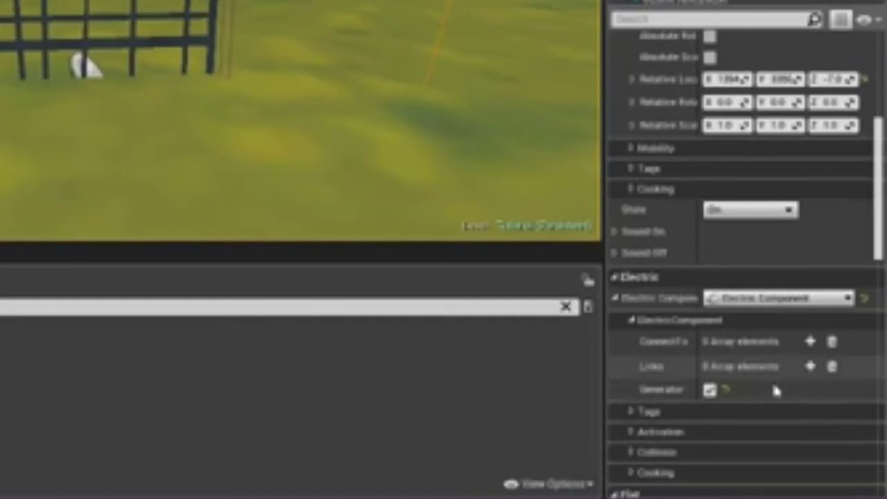
click(741, 217)
click(736, 241)
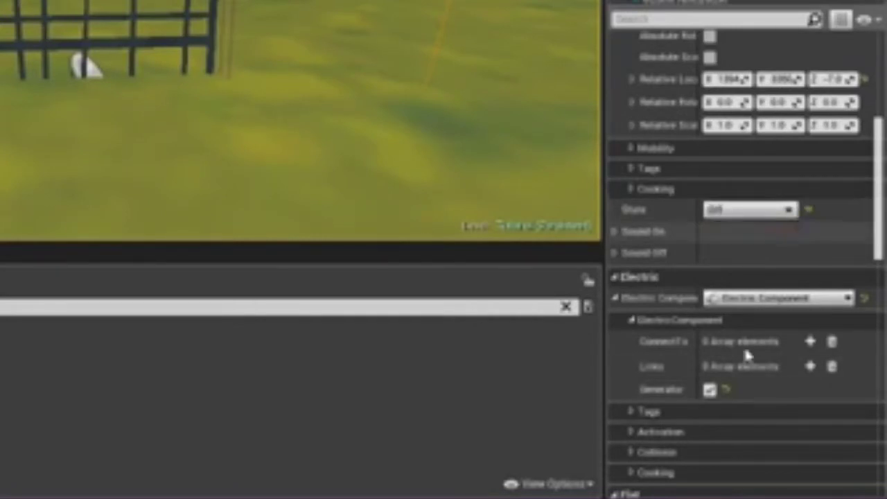
Add one Links element to the switcher's electric component and assign BP_PlatformDoor to it
click(810, 366)
click(736, 390)
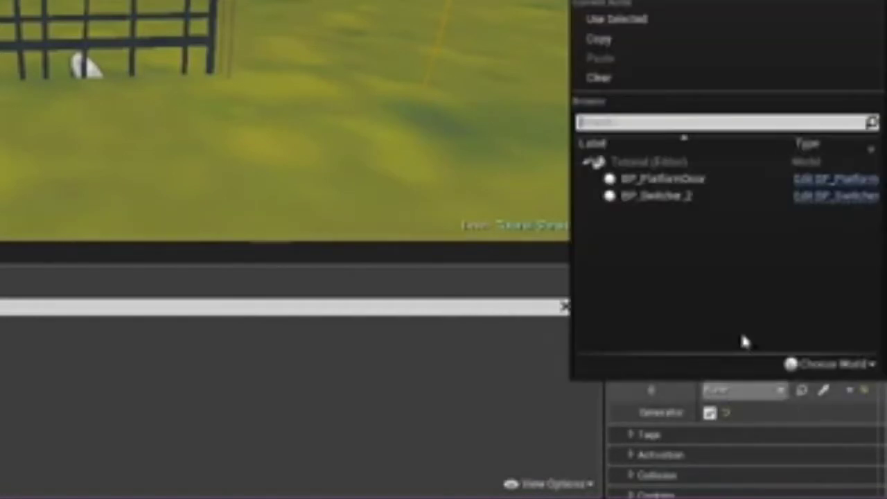
click(707, 181)
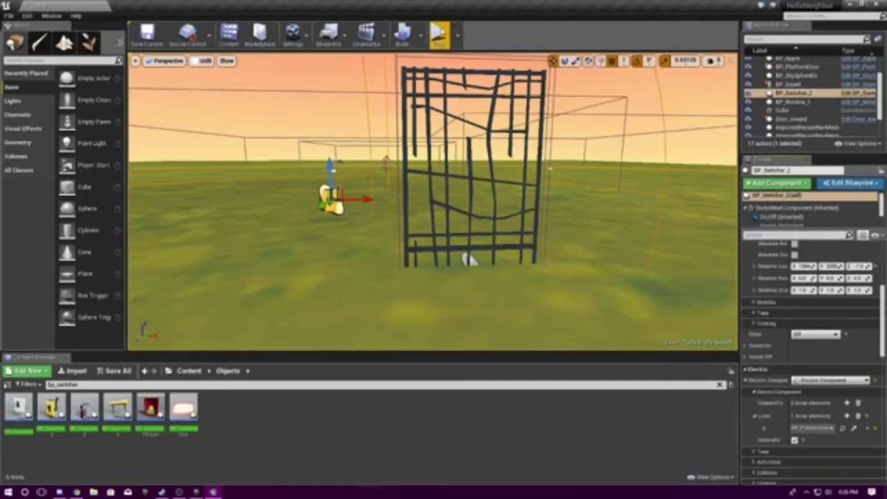
Play-test the level and operate the switcher to check that it moves the platform door
click(438, 32)
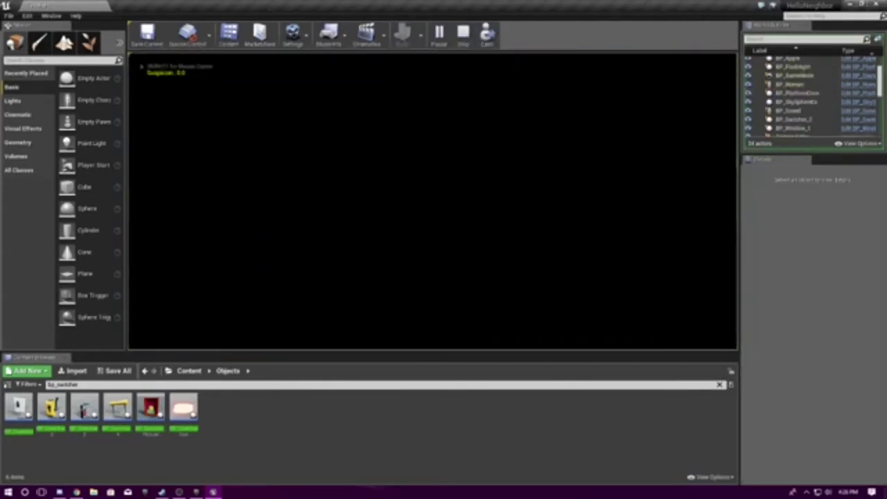
key(w)
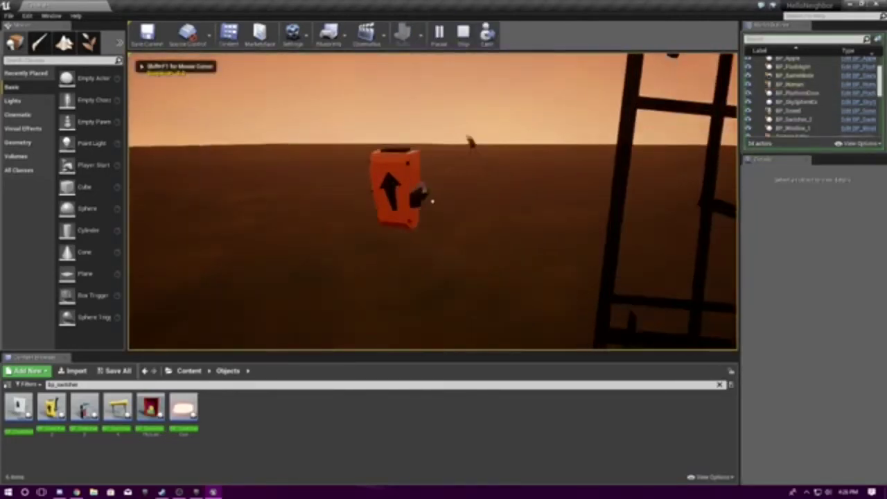
key(e)
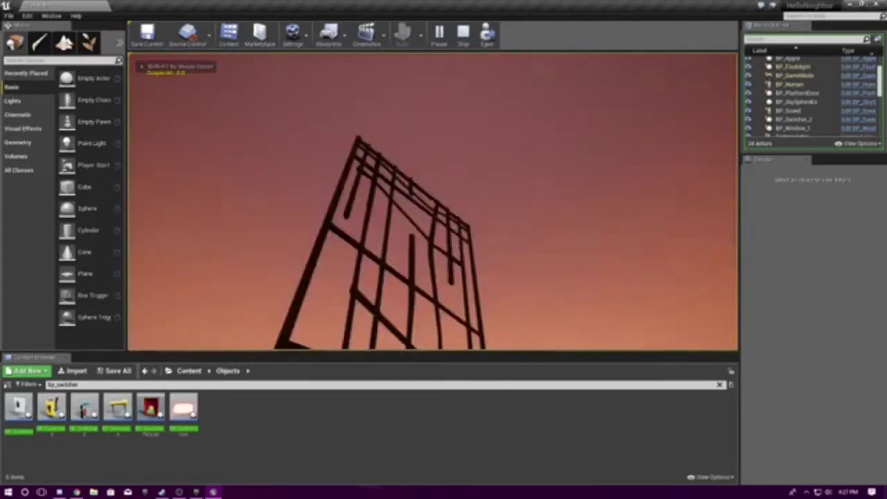
End the play-test and set the platform door's End Pos Z to -400
key(Escape)
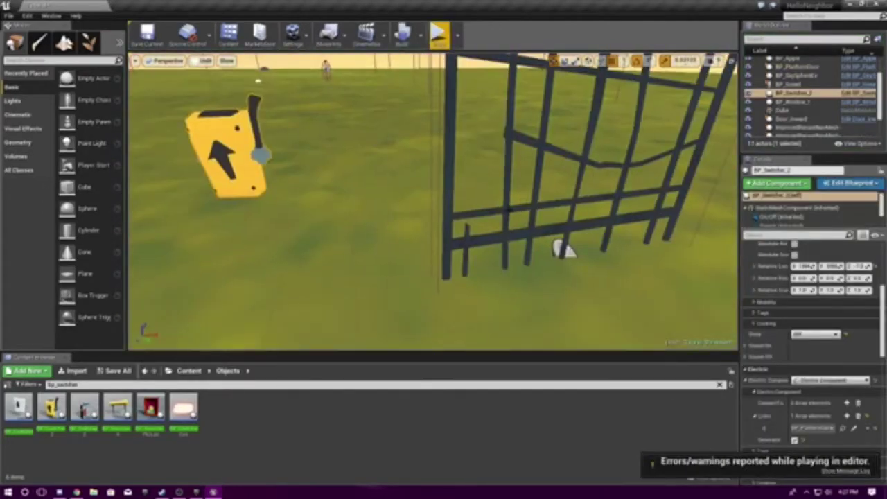
click(562, 251)
key(f)
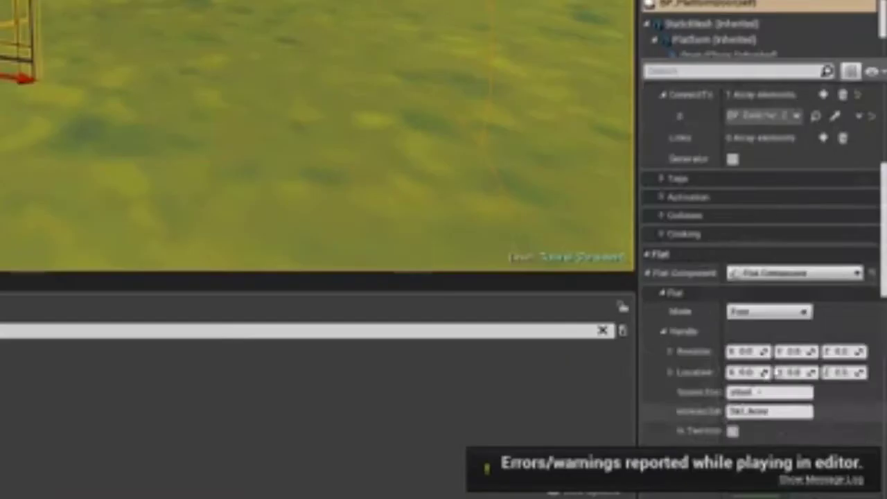
scroll(716, 277, up, 5)
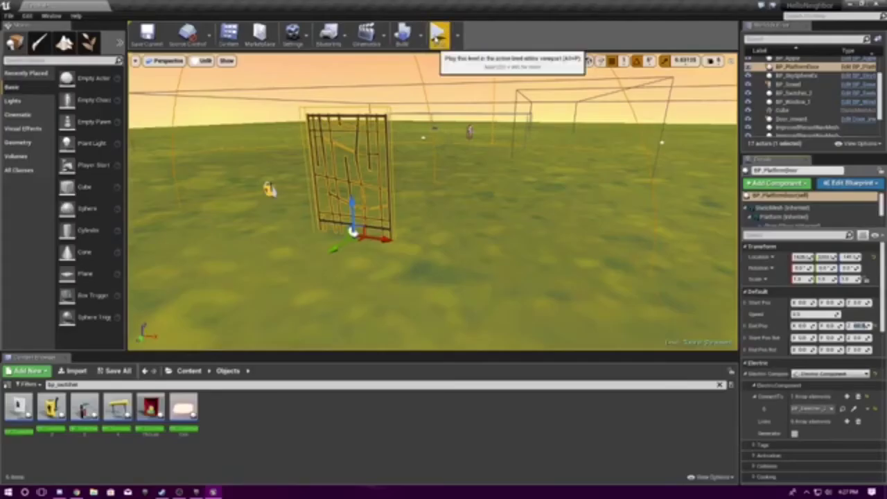
Play-test the level, operate the switcher twice to check the platform door's movement both ways, and end the session
click(438, 33)
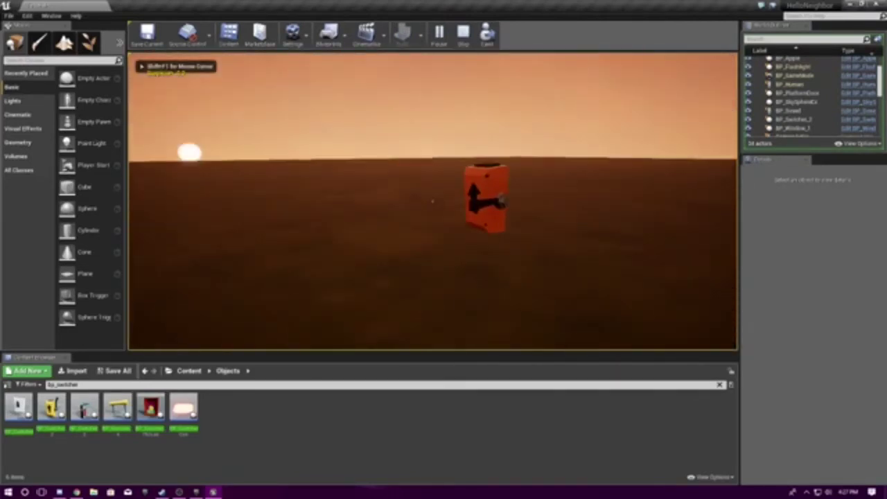
key(e)
key(s)
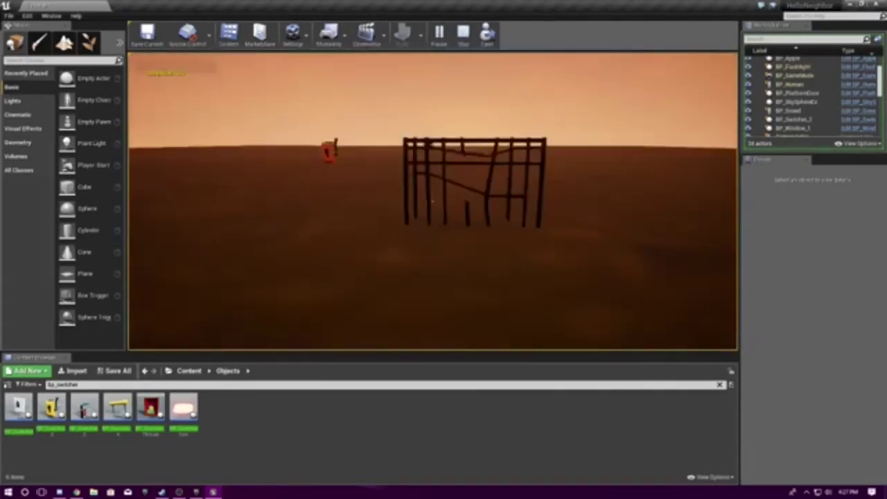
key(w)
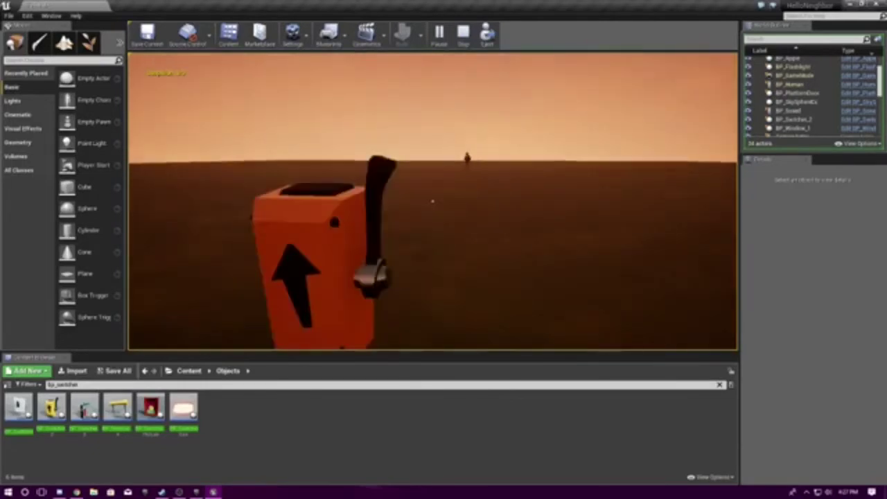
key(e)
key(s)
key(w)
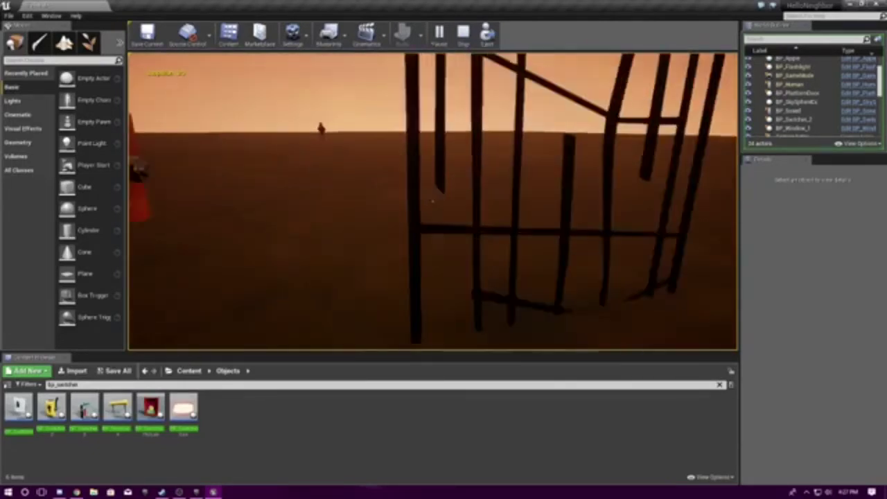
key(w)
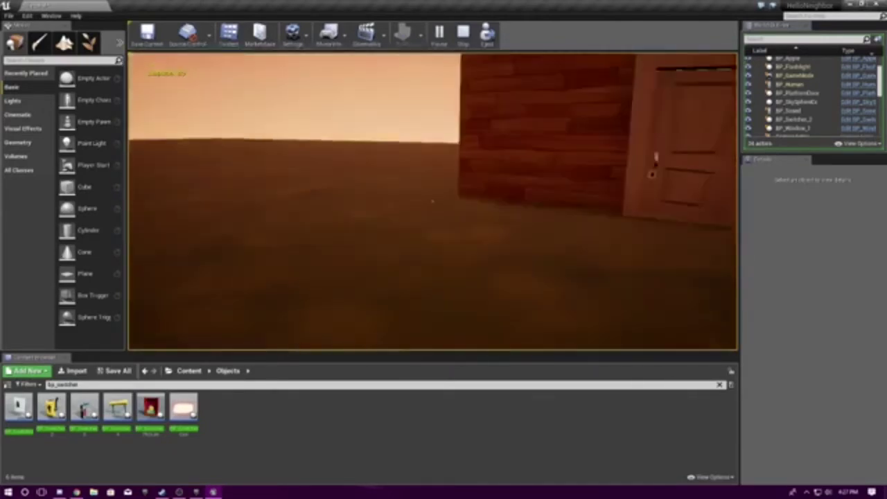
key(Escape)
Find Door_inward in the assets, place it beside the wooden wall and lower it to the ground
right_drag(432, 201, 235, 225)
right_drag(663, 341, 636, 333)
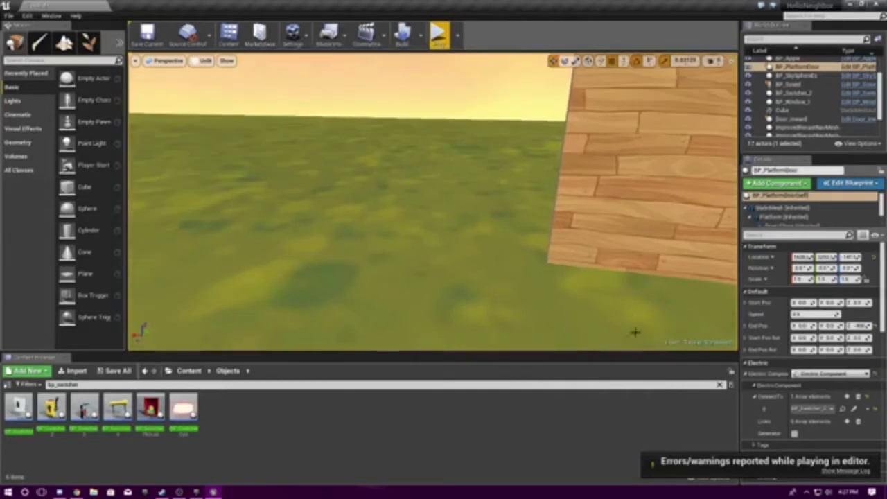
click(720, 386)
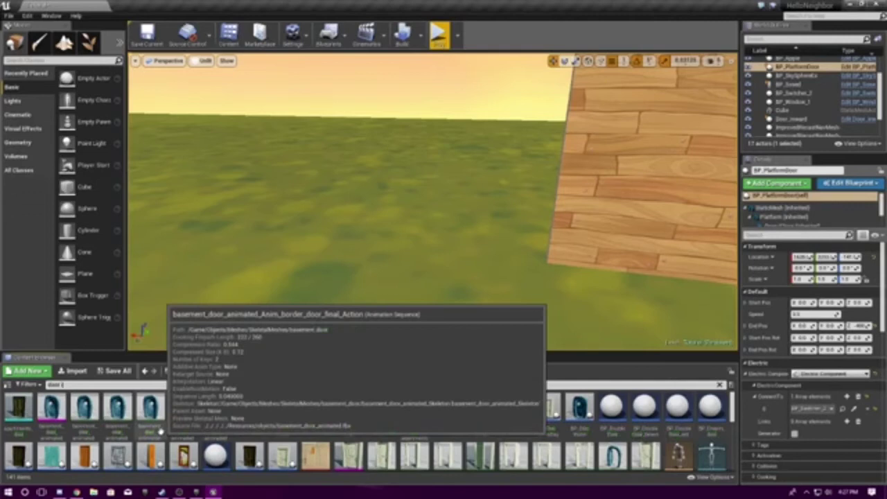
text(rewa)
drag(18, 431, 465, 228)
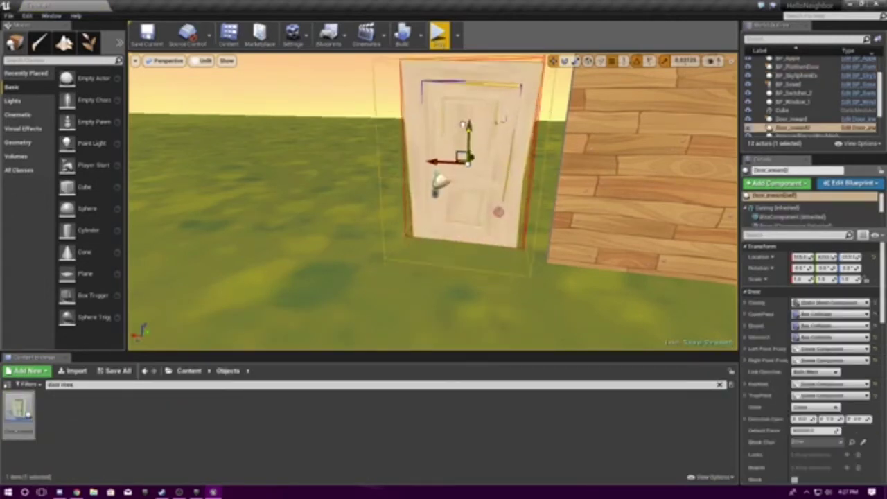
drag(469, 128, 469, 143)
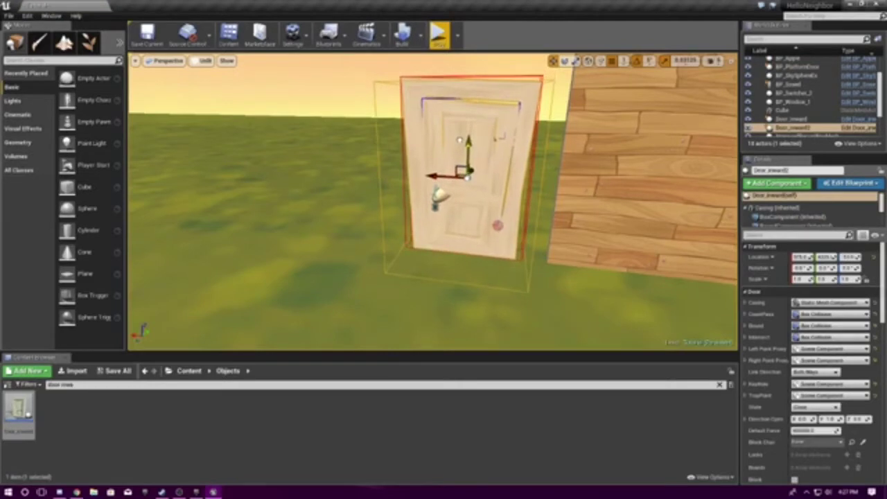
right_drag(459, 138, 467, 111)
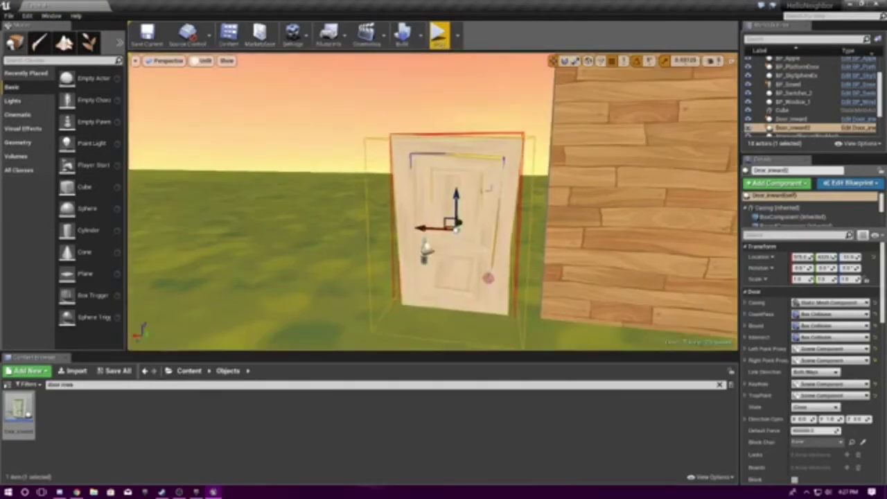
Search the assets for a key and place BP_Key on the grass beside the new door
click(721, 386)
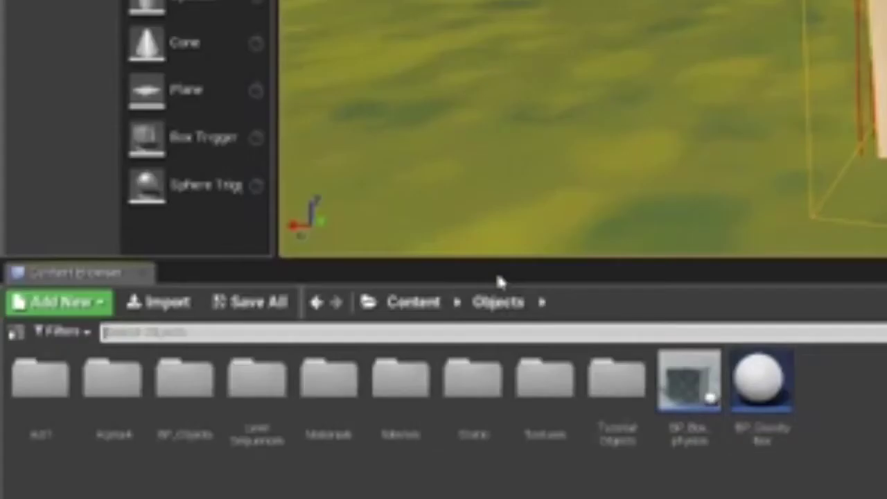
text(key)
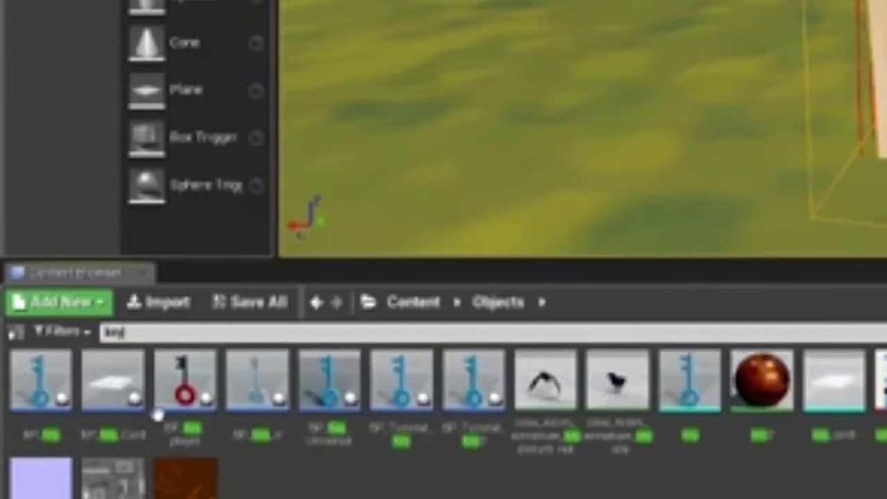
drag(25, 379, 575, 217)
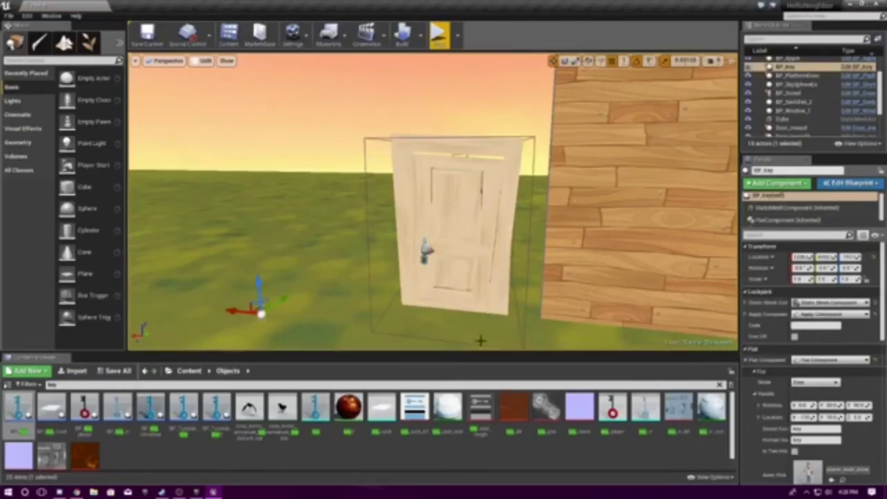
Search the assets for bp_lock and place the blue lock, BP_Lock_Blue, near the new door's handle
click(719, 385)
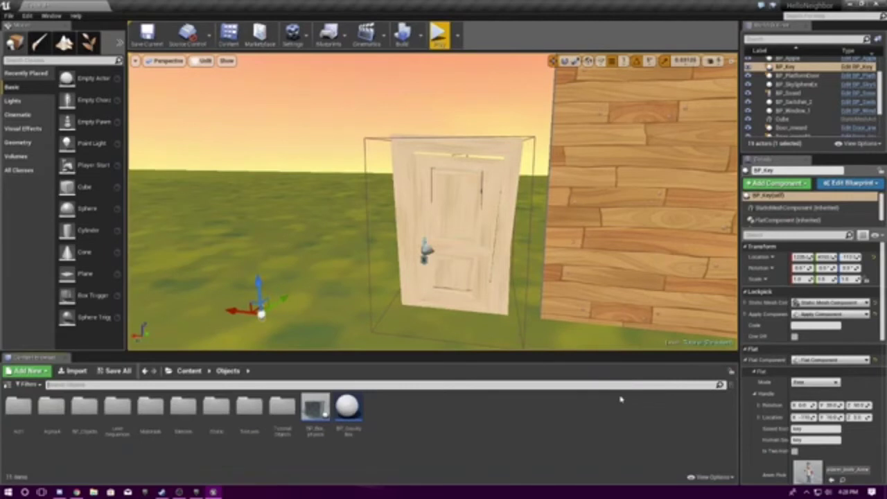
text(bp_lock)
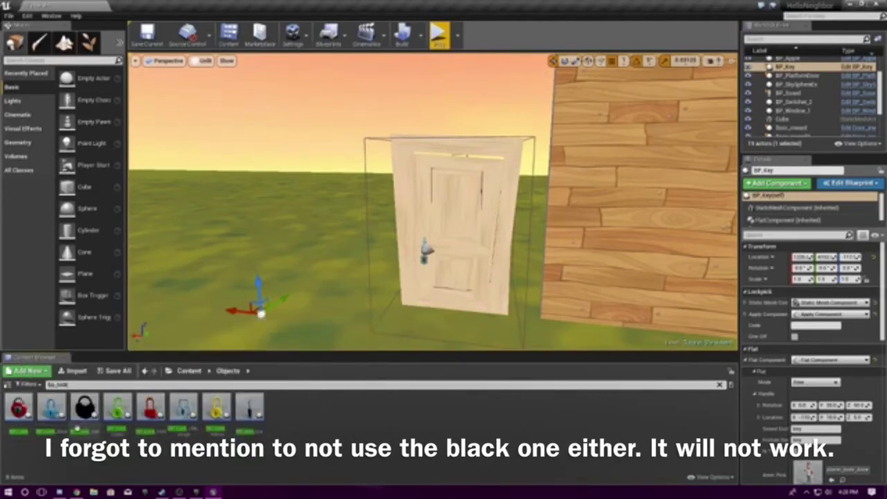
click(52, 409)
drag(416, 234, 410, 238)
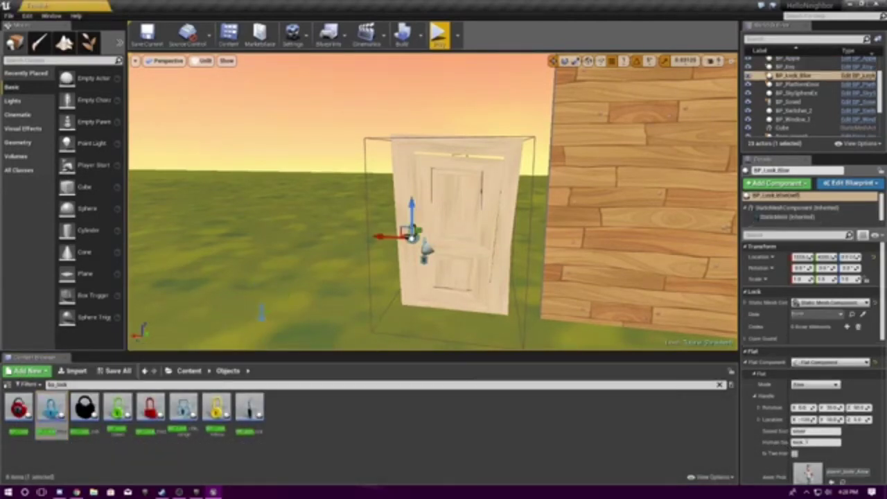
Rotate the blue lock to face outward and move it onto the door's front surface above the handle
right_drag(410, 238, 423, 271)
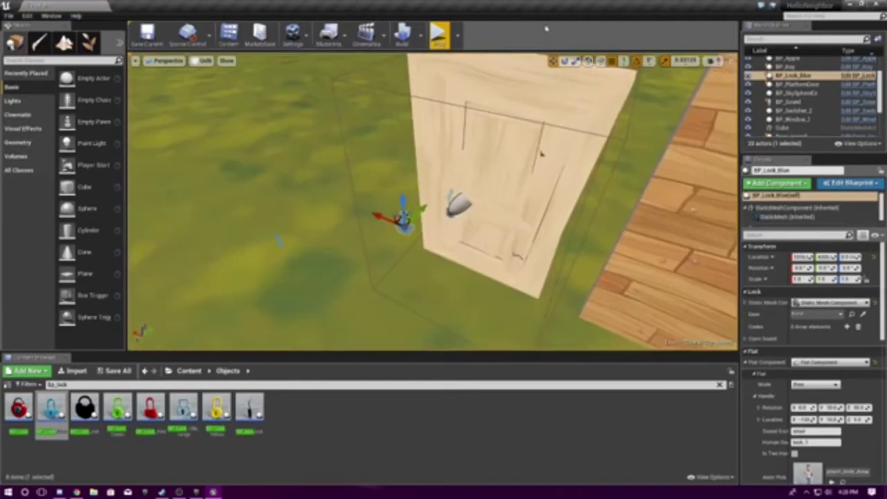
click(564, 61)
drag(403, 261, 413, 278)
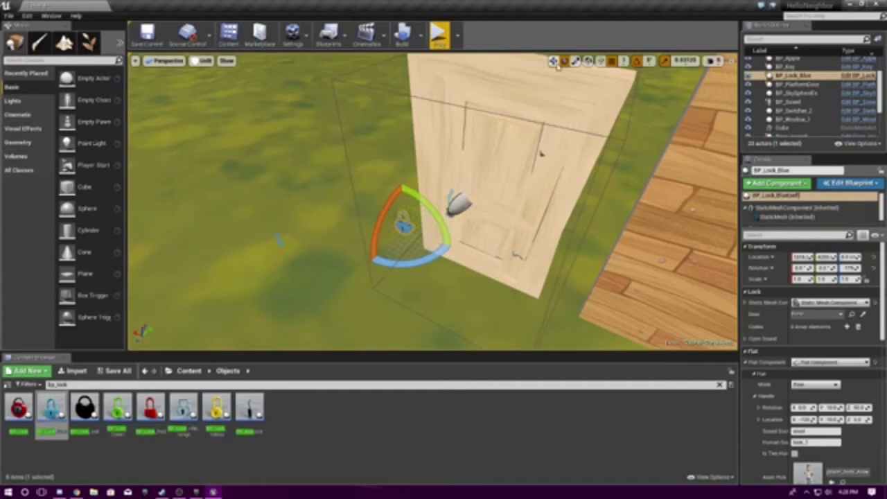
key(w)
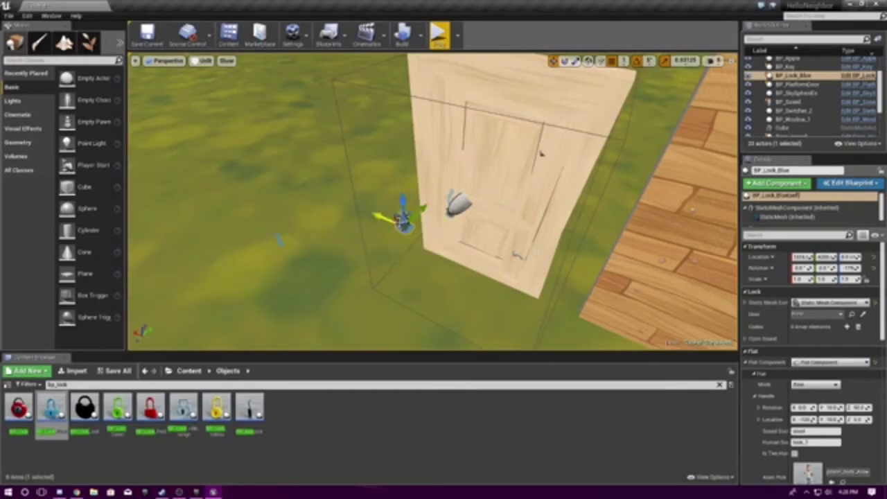
drag(385, 217, 451, 182)
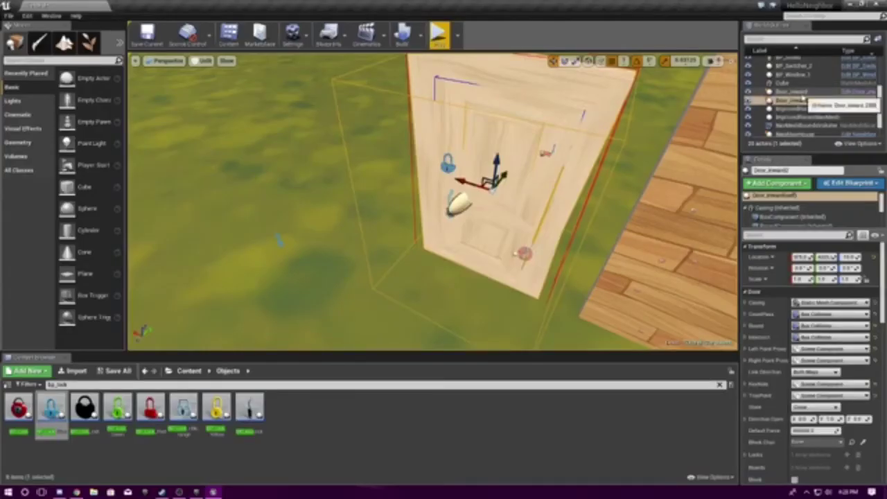
Assign Door_inward2 as the blue lock's Door and set its Flat Mode to Hold
click(444, 164)
right_drag(438, 164, 419, 95)
Play-test the level to check the blue lock on the door, and end the session
click(439, 35)
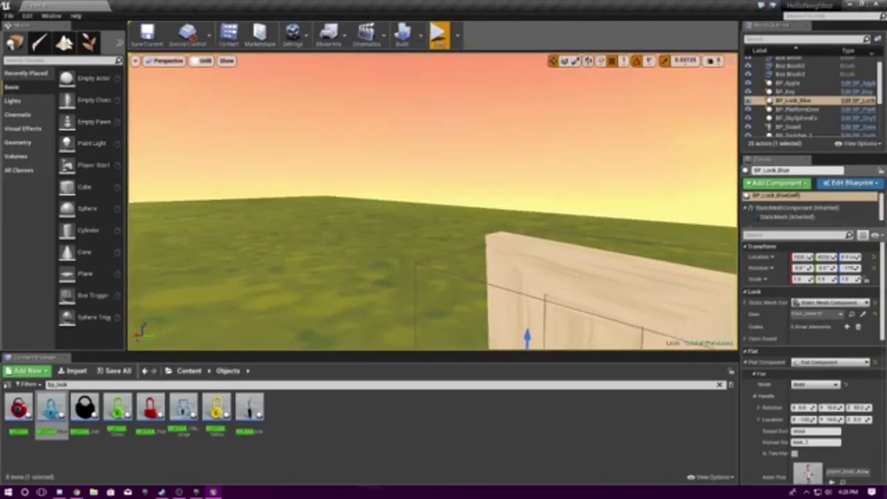
key(w)
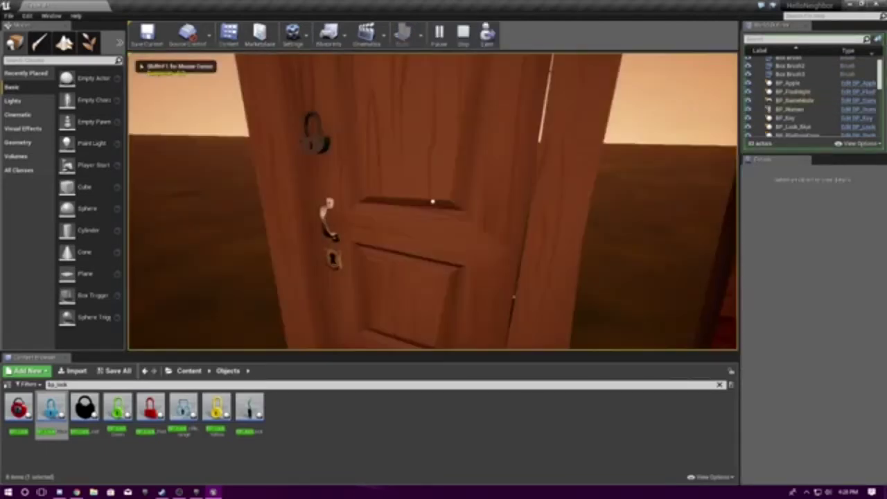
key(s)
key(Escape)
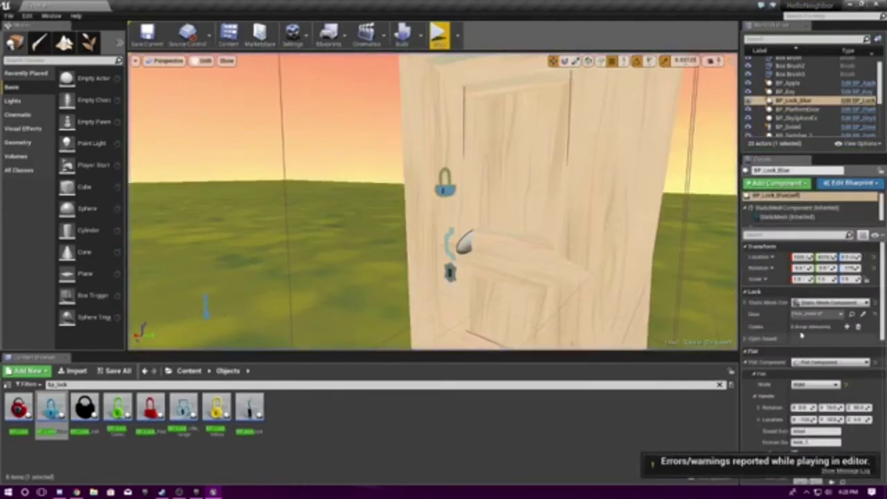
Select the key lying on the grass and fill in its Lockpick Code
right_drag(437, 309, 402, 317)
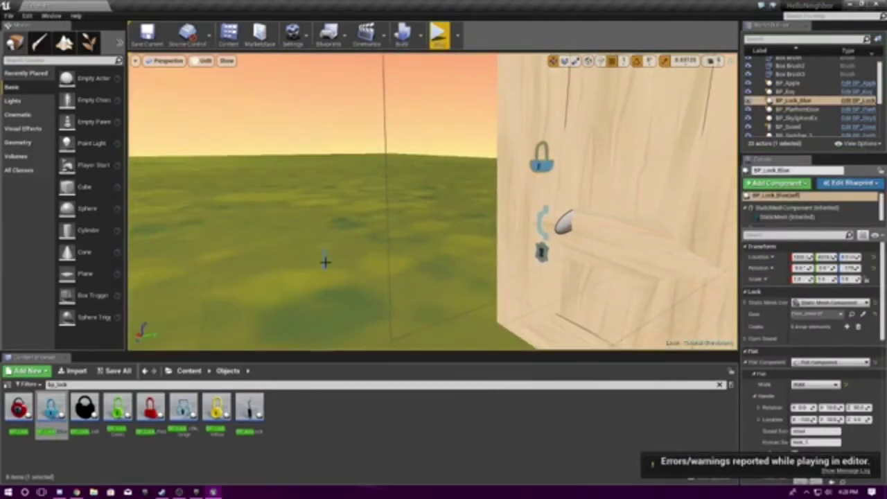
scroll(321, 263, down, 1)
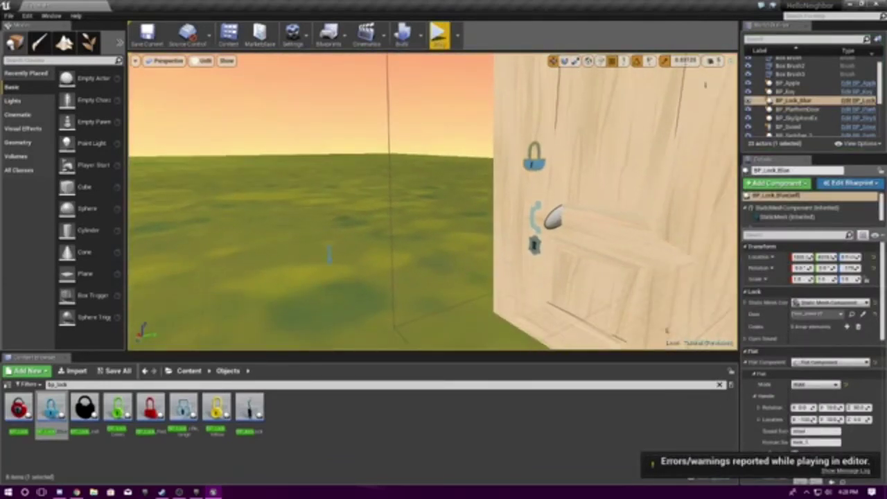
click(329, 255)
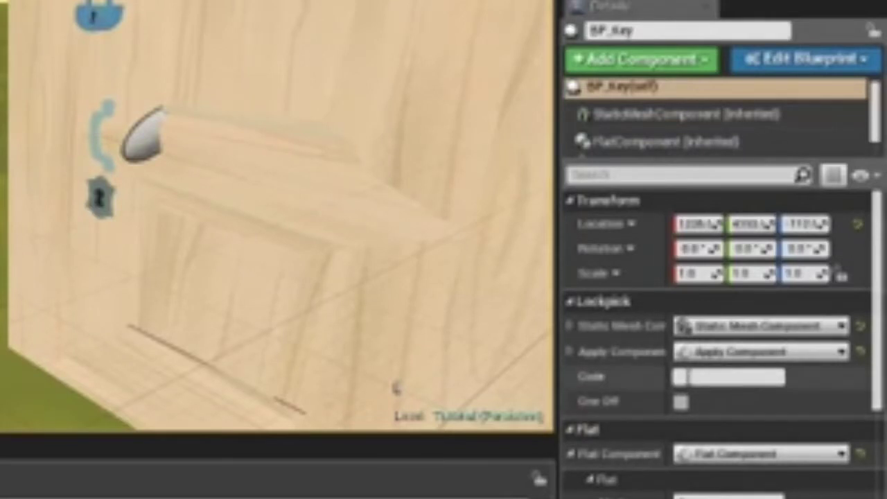
click(689, 376)
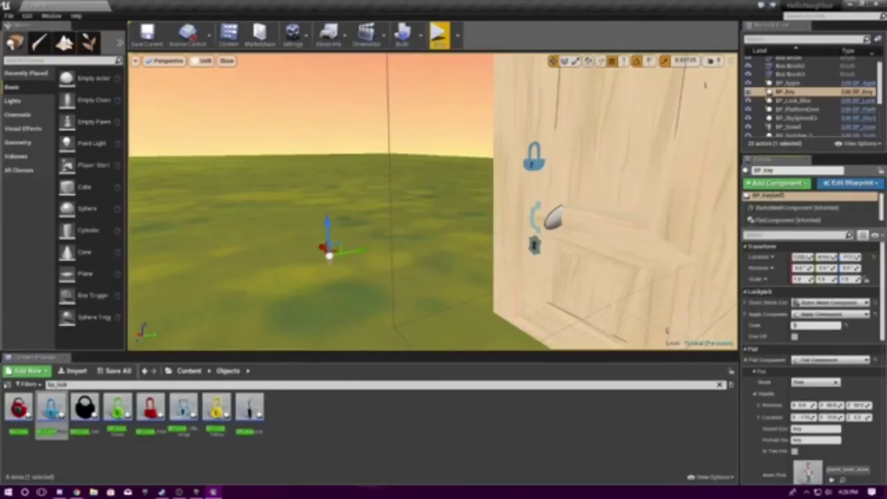
Add one Codes element to the blue lock and enter the key's code in it
click(534, 164)
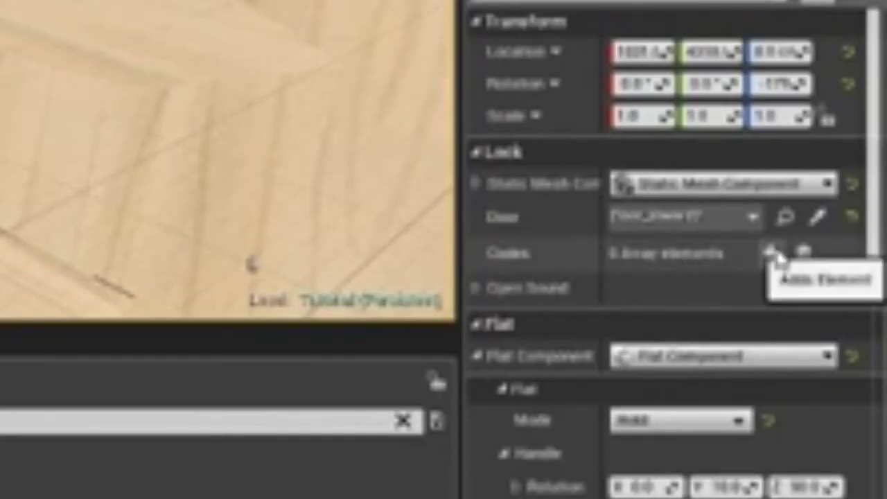
click(770, 253)
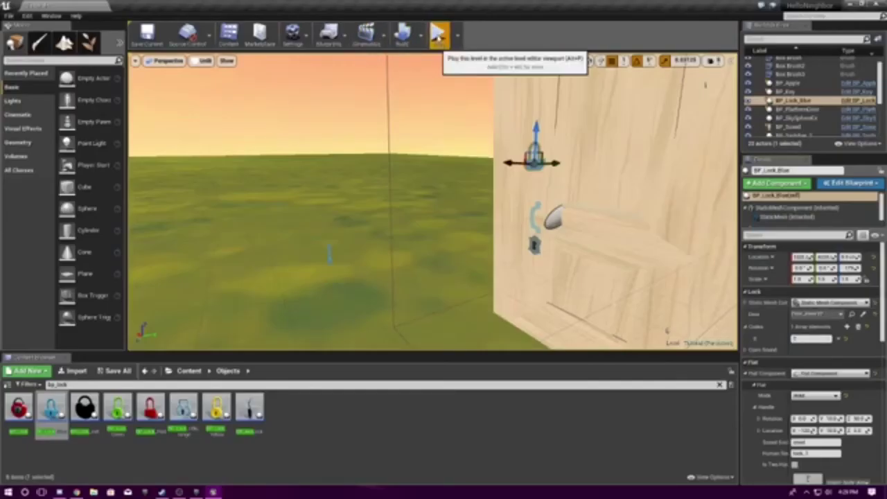
Play-test the level by picking up the key, unlocking the blue lock, opening the door and walking through
click(437, 33)
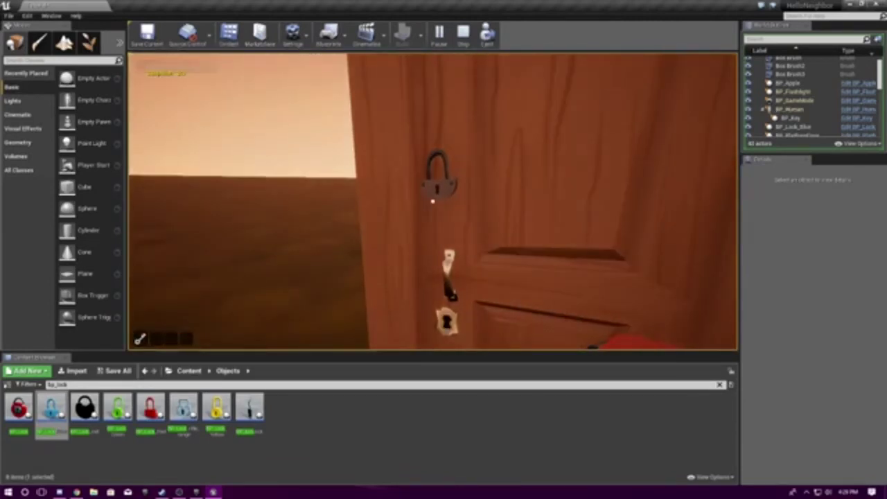
key(e)
key(e)
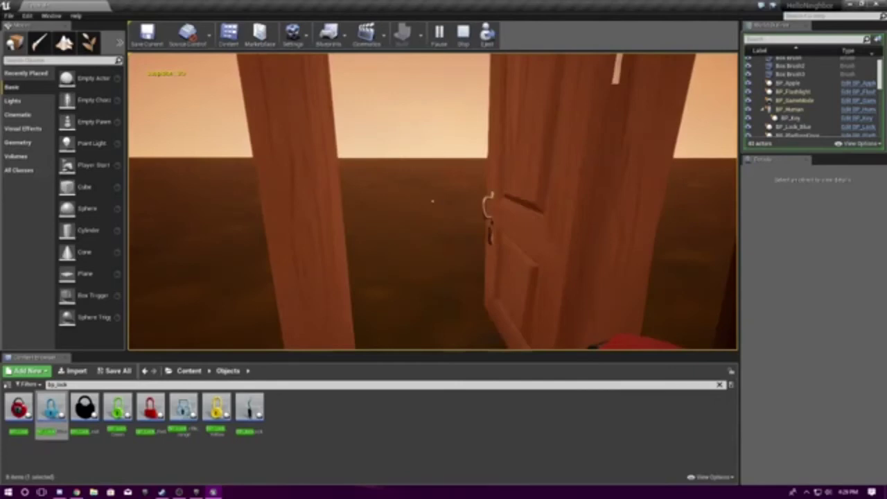
key(w)
key(w)
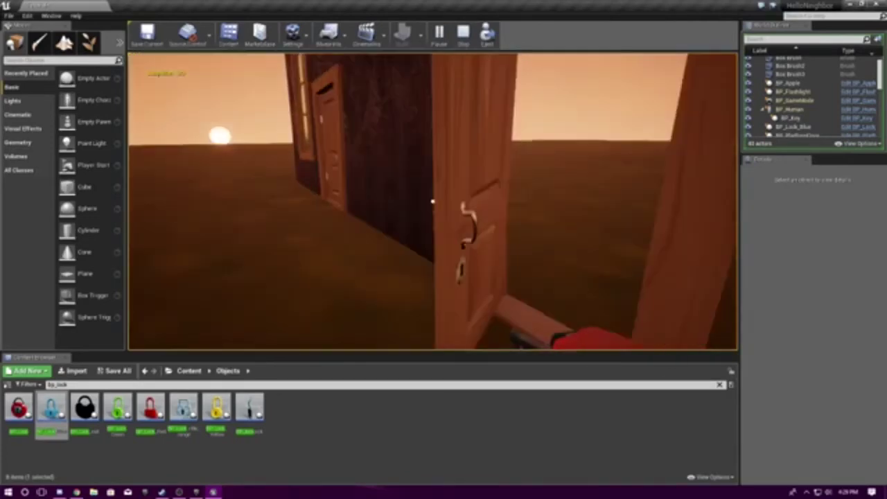
Walk up to the closed door in the dark wall during the play-test, and end the session
key(e)
key(w)
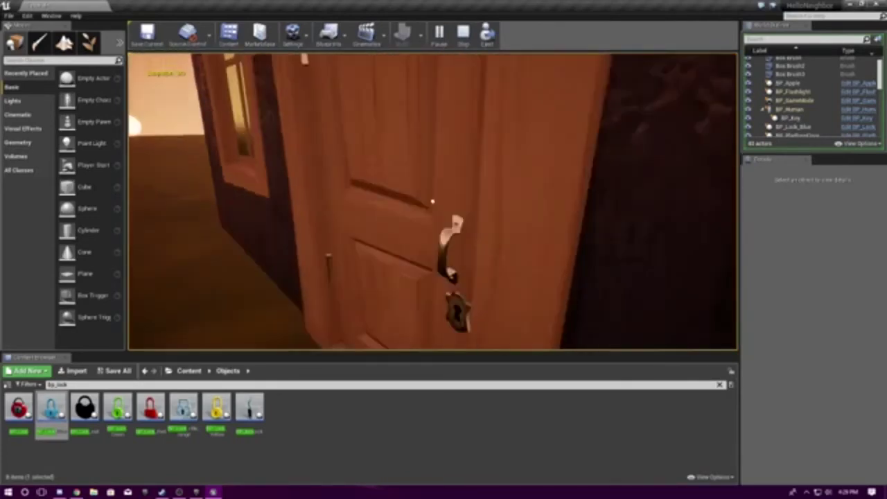
key(w)
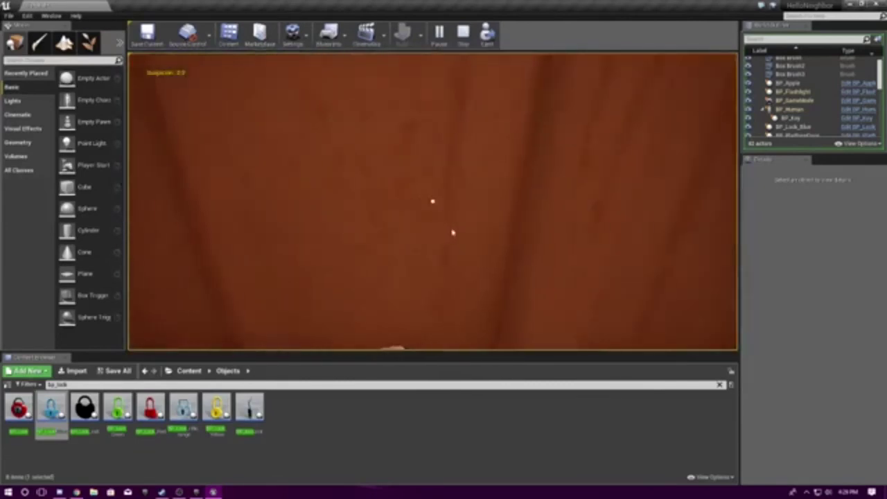
key(Escape)
right_drag(433, 201, 433, 132)
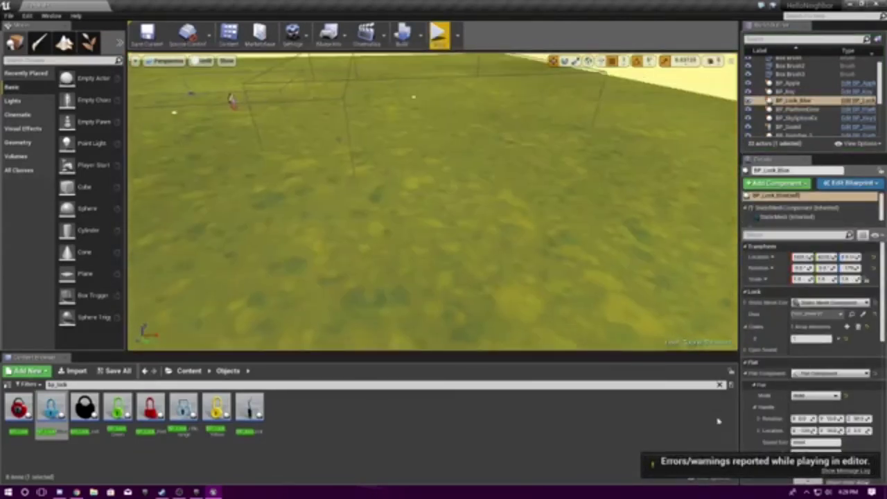
Search the whole Content folder for bp_base and place a BP_BasementThing on the open grass
click(720, 385)
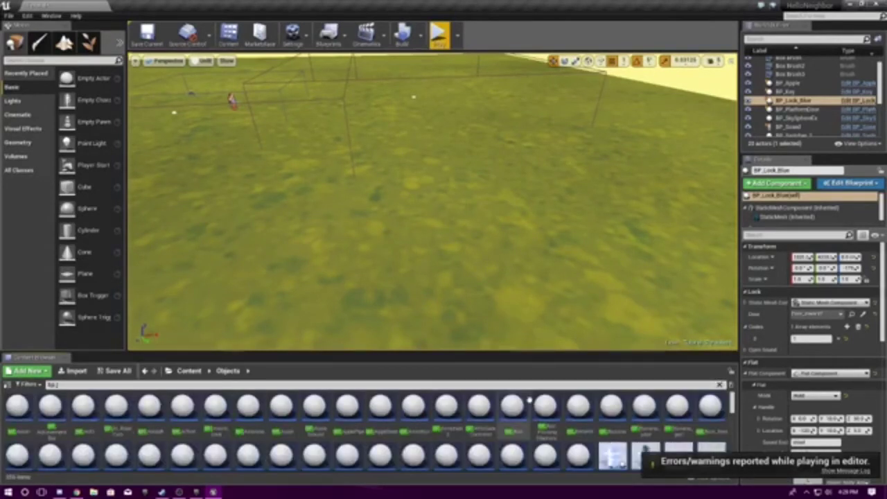
text(base)
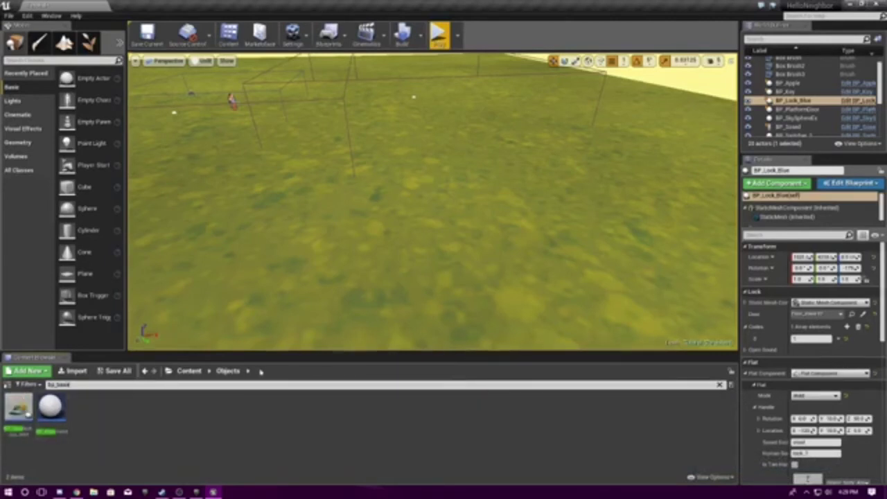
click(189, 371)
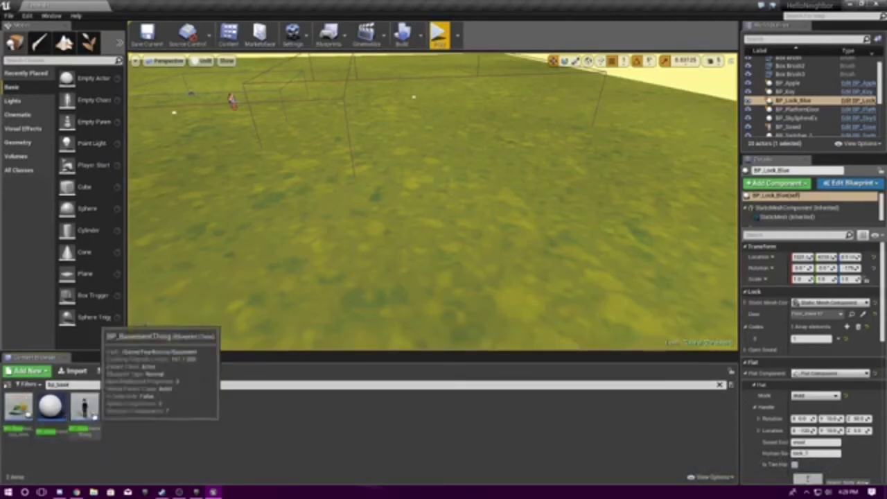
drag(84, 409, 514, 138)
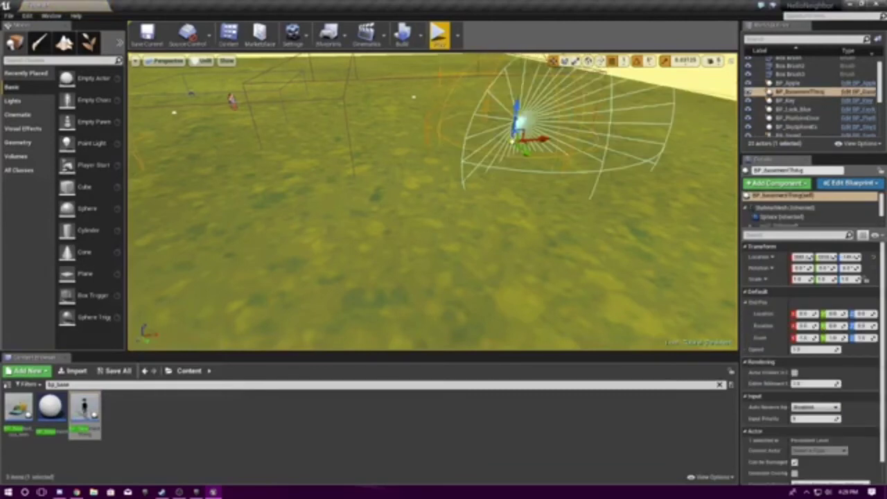
right_drag(515, 138, 569, 106)
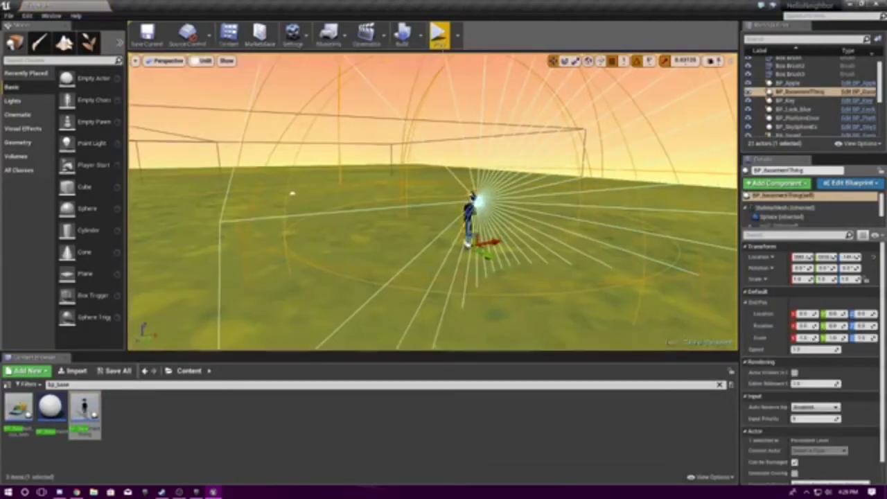
Play-test the level to check how the basement figure appears, and end the session
click(439, 33)
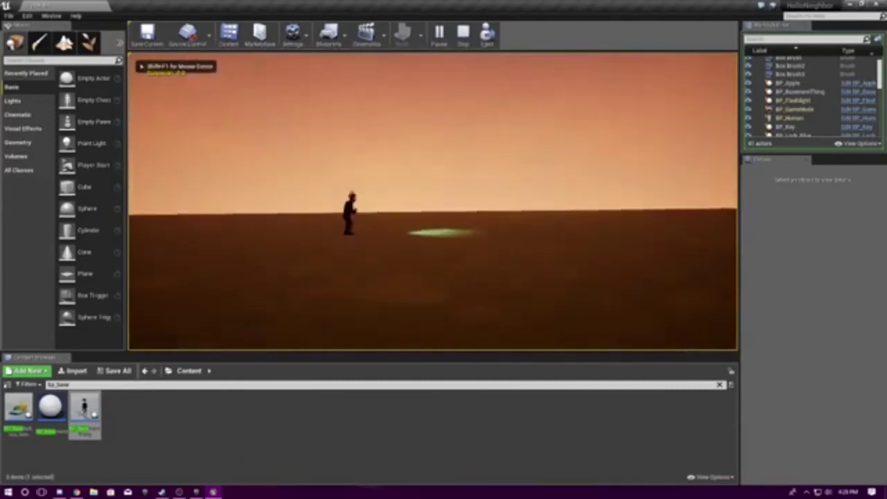
key(Escape)
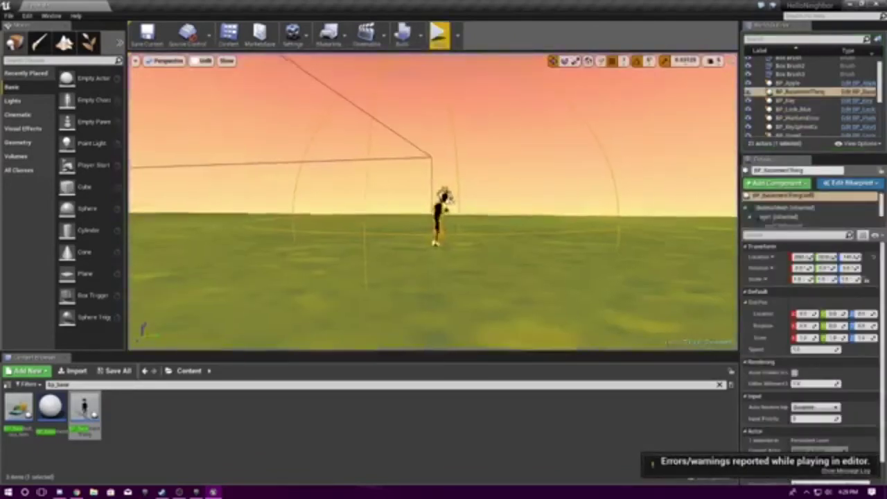
right_drag(441, 208, 406, 243)
right_drag(350, 278, 350, 270)
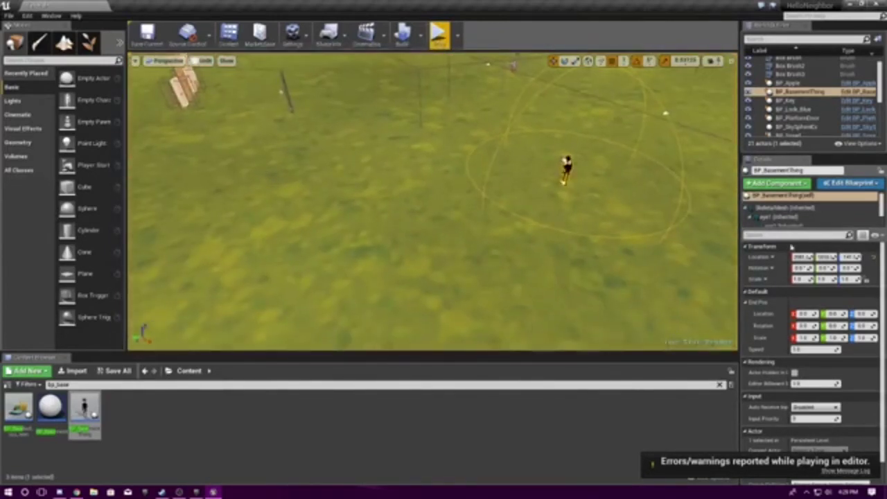
Search the content for bp_thing and place a BP_ThingTrigger on the grass near the basement figure
click(720, 385)
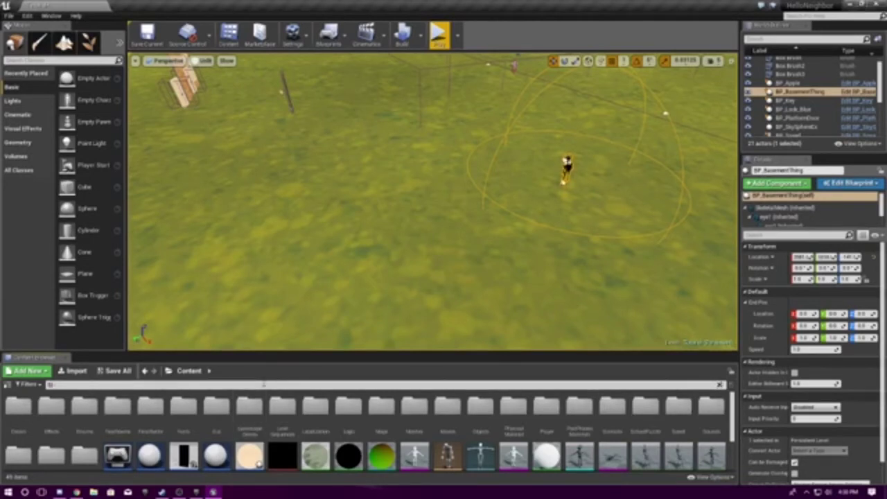
text(bp_)
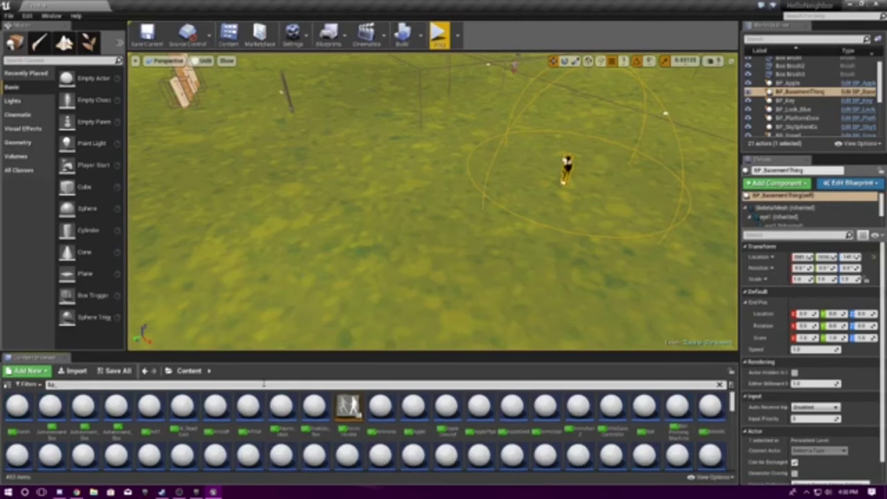
text(trigg)
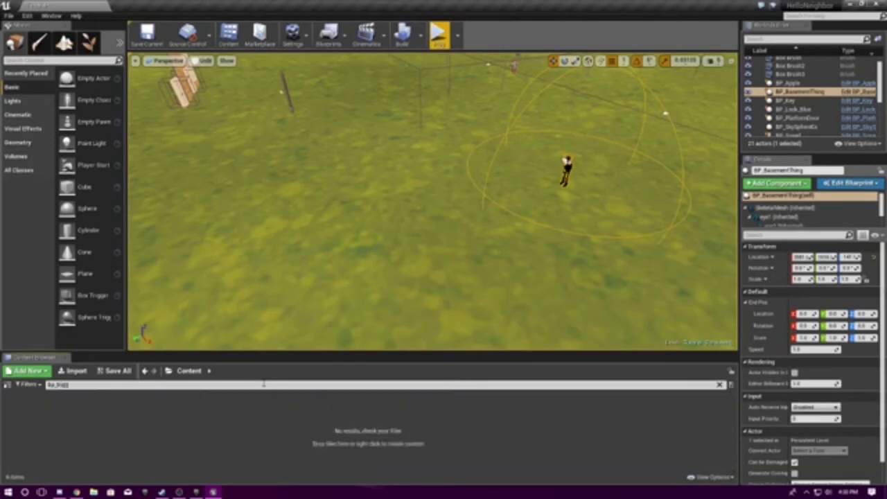
key(BackSpace)
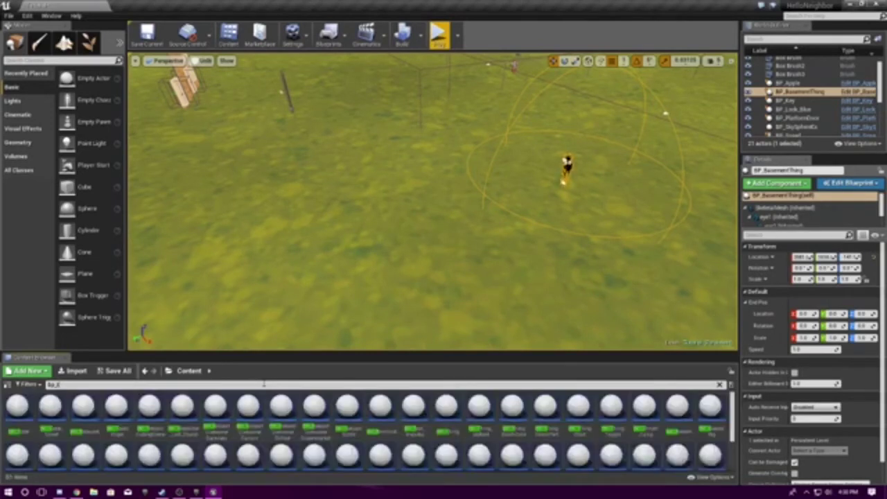
key(BackSpace)
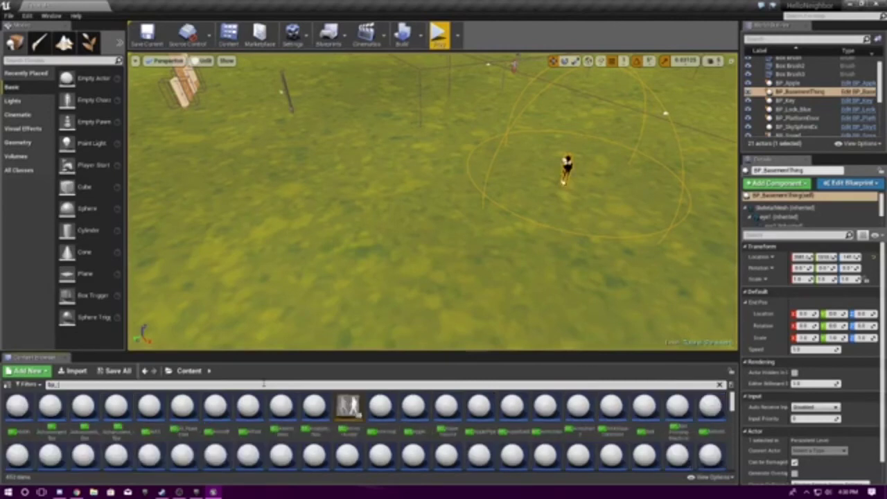
text(thing)
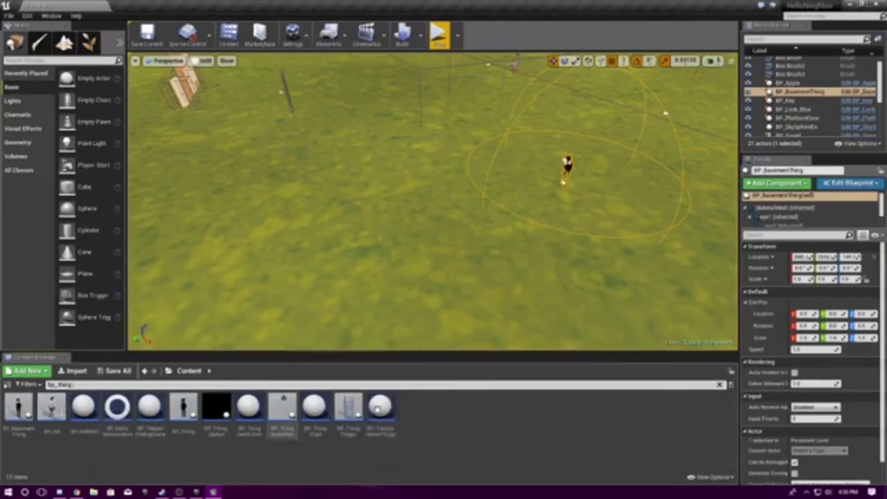
click(348, 409)
drag(438, 189, 407, 208)
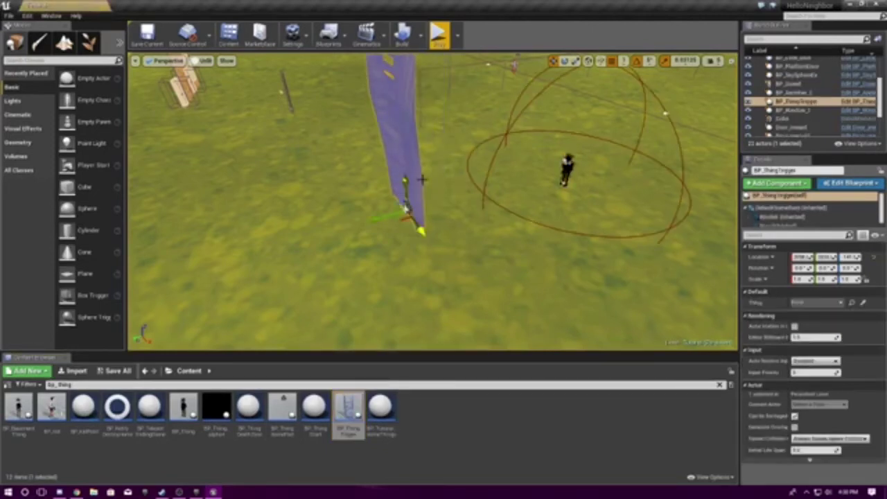
Move the trigger's Blocker component down below the ground and reselect the whole BP_ThingTrigger
click(771, 218)
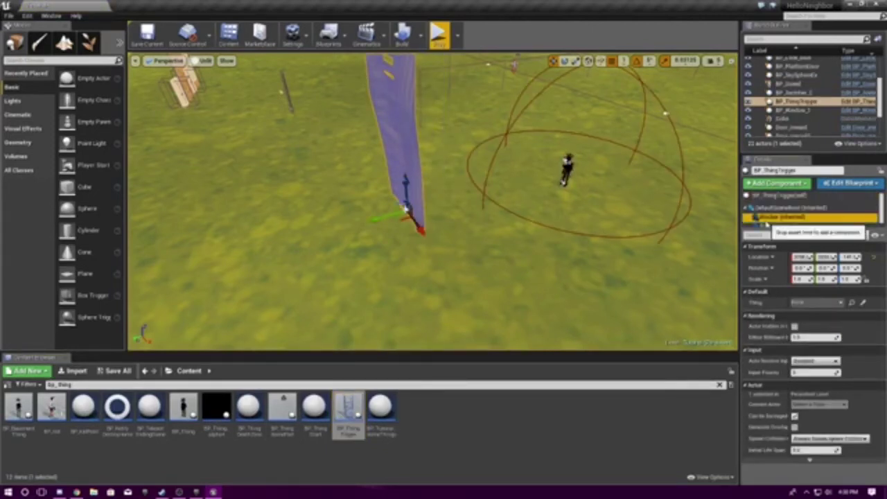
drag(406, 182, 413, 314)
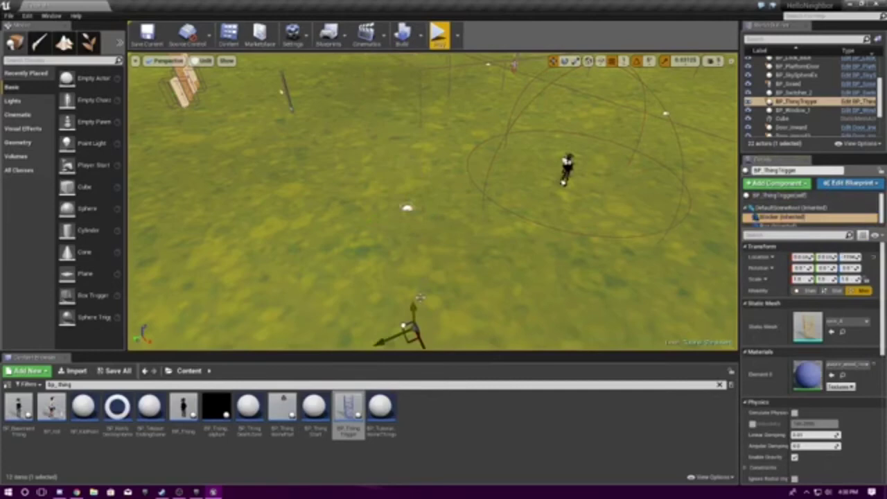
click(776, 196)
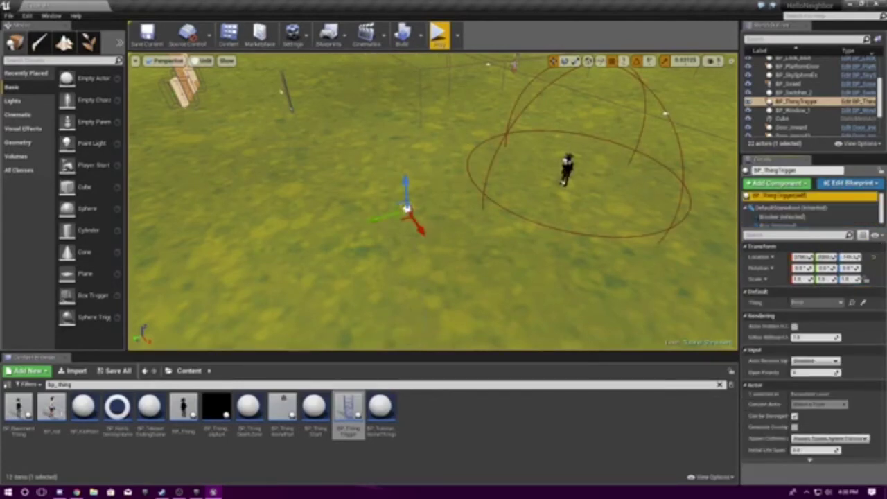
Scale the BP_ThingTrigger up along X and Z so its box forms a wide, tall wall in front of the figure
right_drag(430, 208, 469, 239)
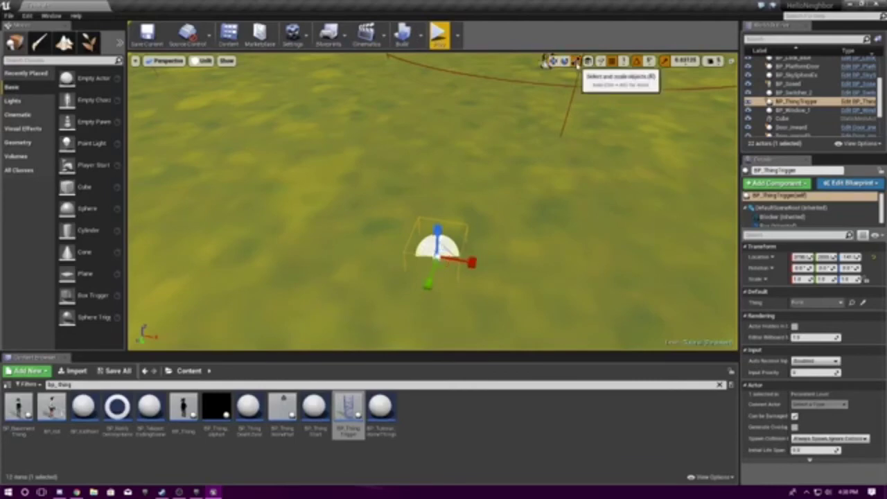
click(576, 61)
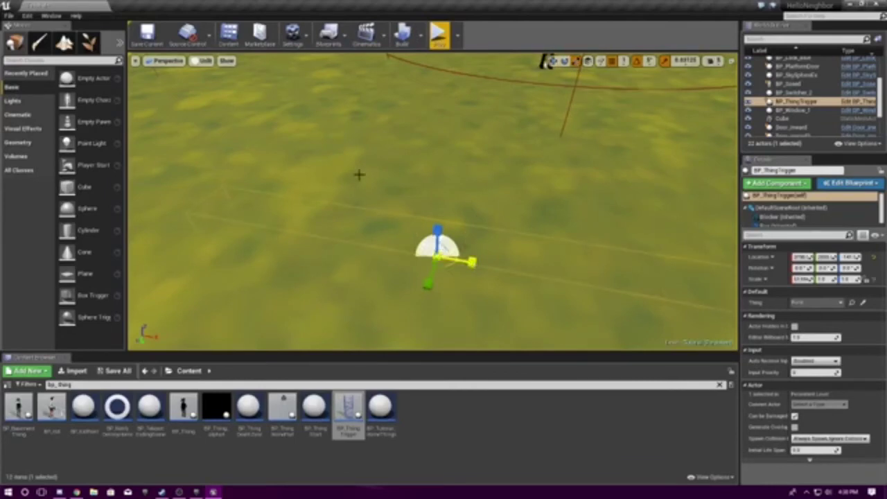
mouse_move(359, 174)
right_down()
mouse_move(366, 108)
mouse_move(357, 174)
right_up()
key(s)
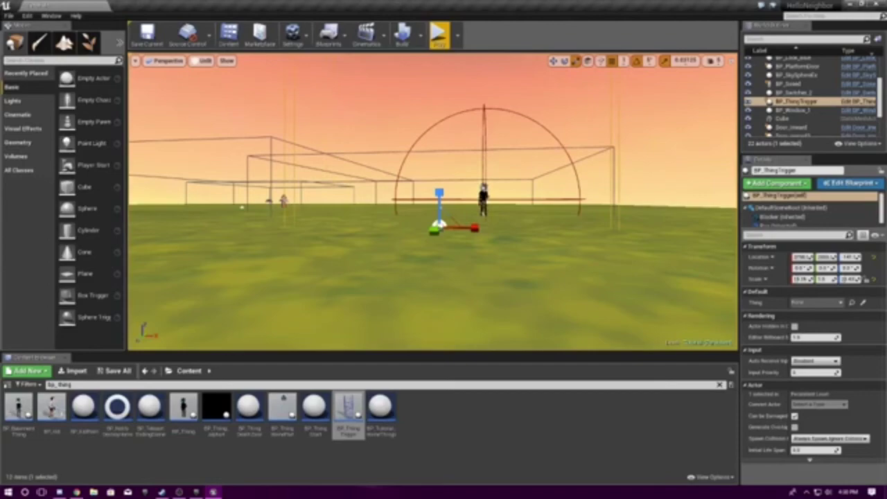
key(w)
right_drag(440, 201, 409, 211)
key(d)
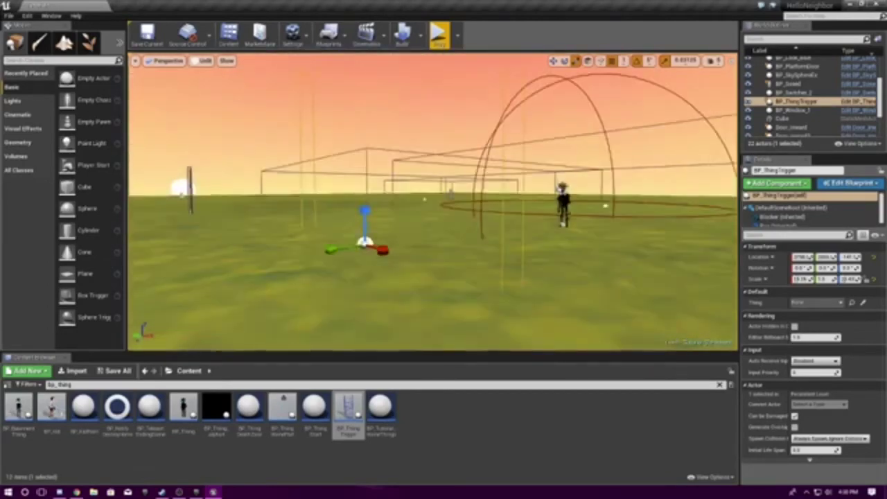
Assign BP_BasementThing as the trigger's Thing
click(807, 302)
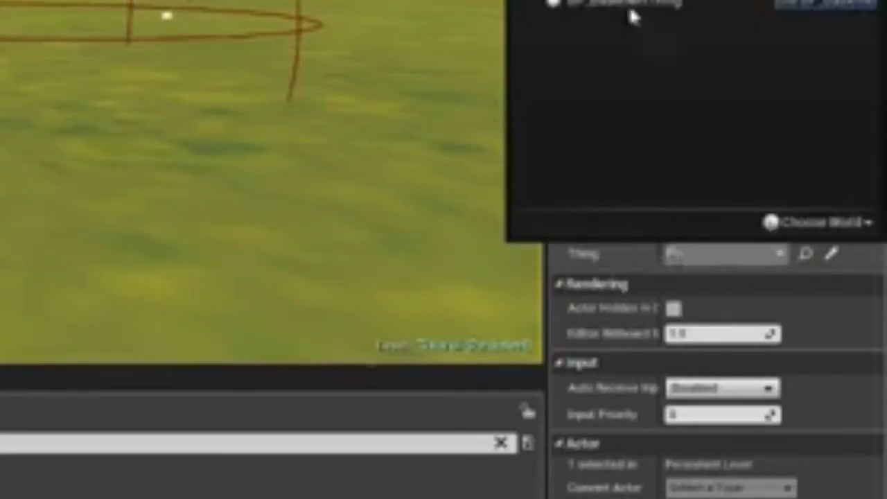
click(632, 17)
click(625, 8)
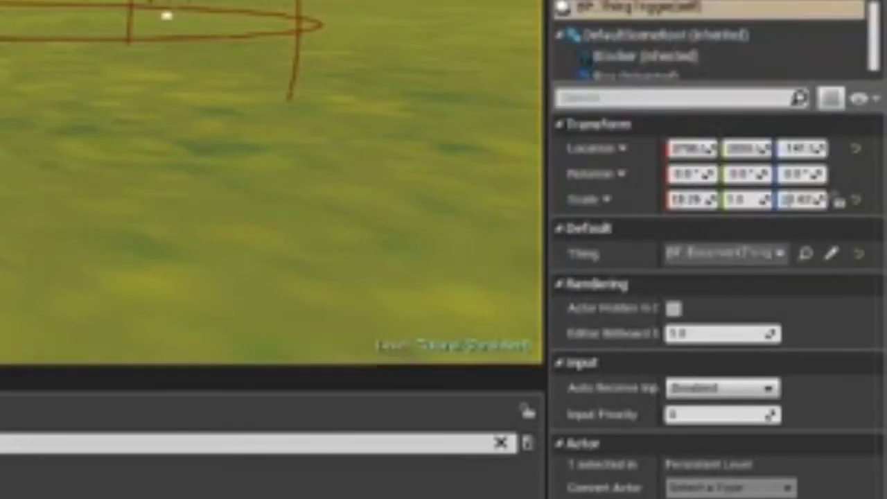
right_drag(271, 180, 298, 152)
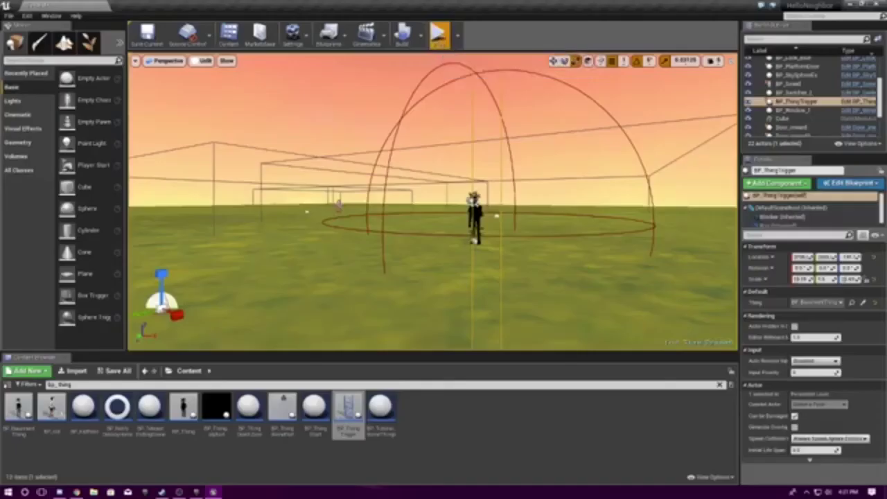
Play-test the level to check the basement figure's trigger, and end the session
click(439, 34)
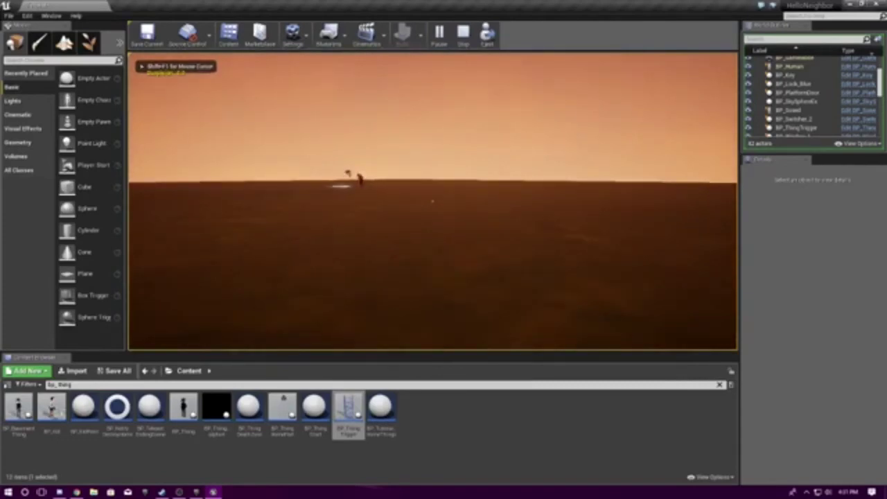
key(Escape)
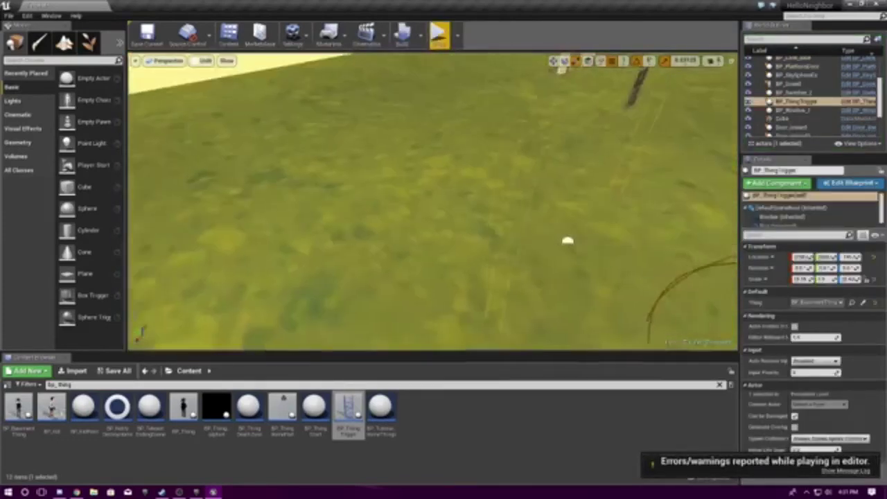
right_drag(433, 201, 489, 184)
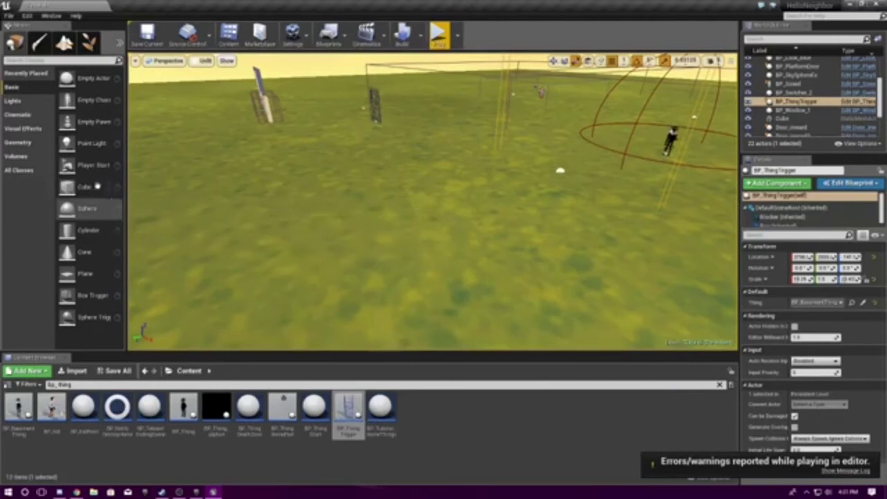
Place a Cube on the ground in front of the figure and copy its X, Y and Z location into BP_BasementThing's End Pos location
drag(97, 186, 356, 220)
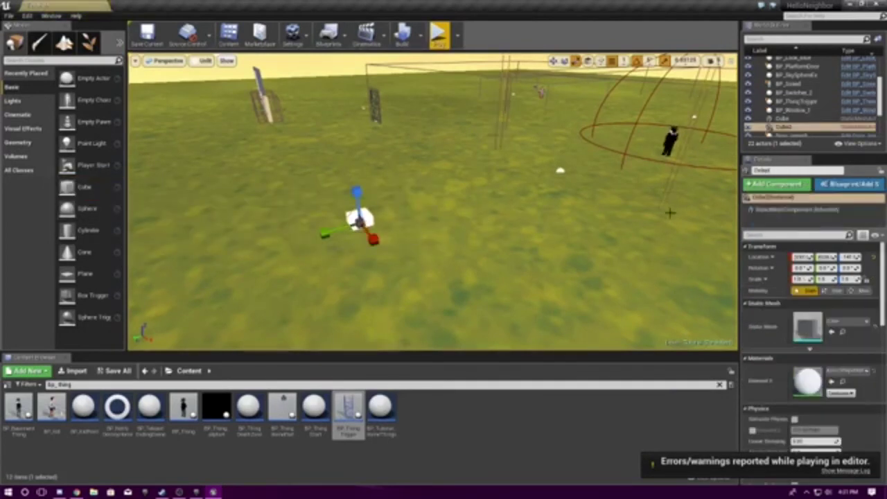
click(799, 257)
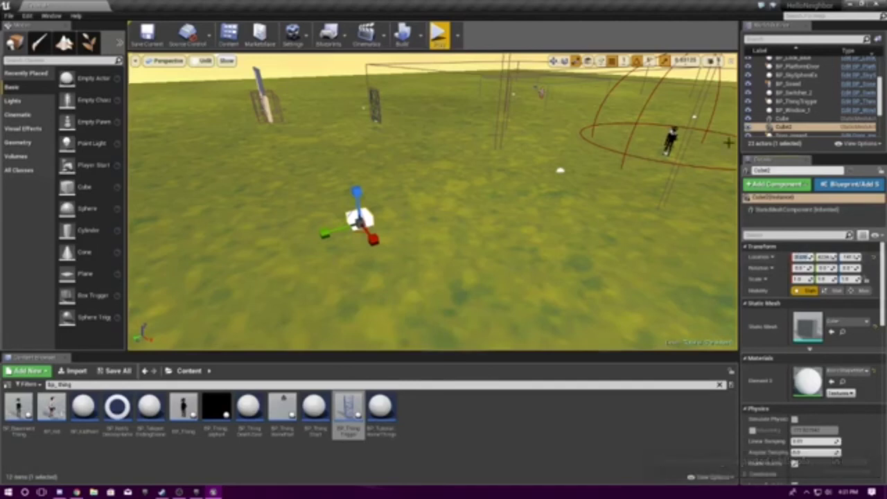
click(670, 142)
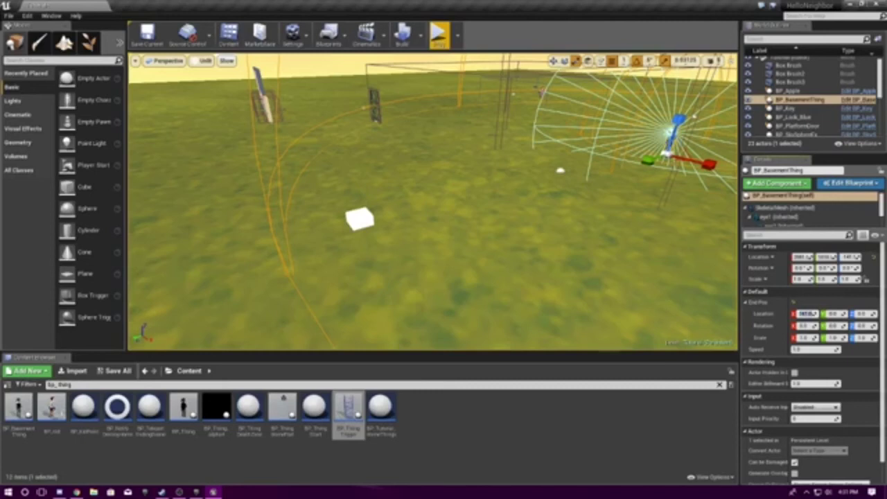
click(372, 231)
click(360, 222)
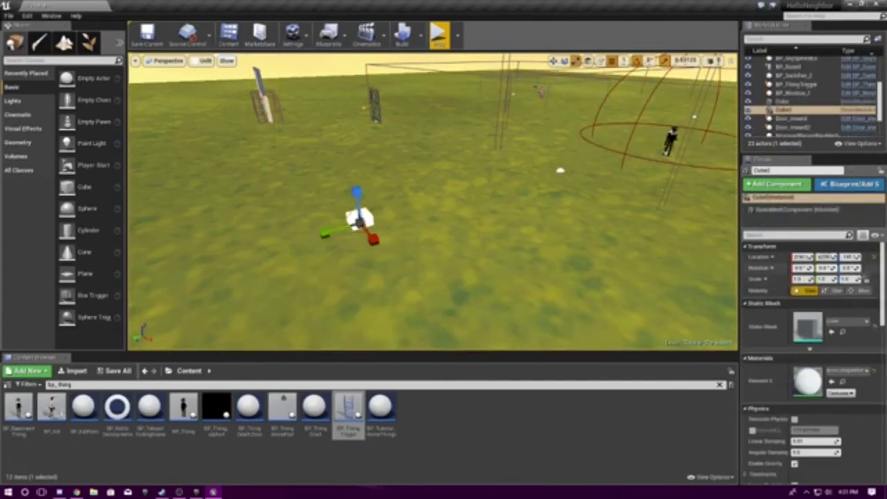
click(671, 140)
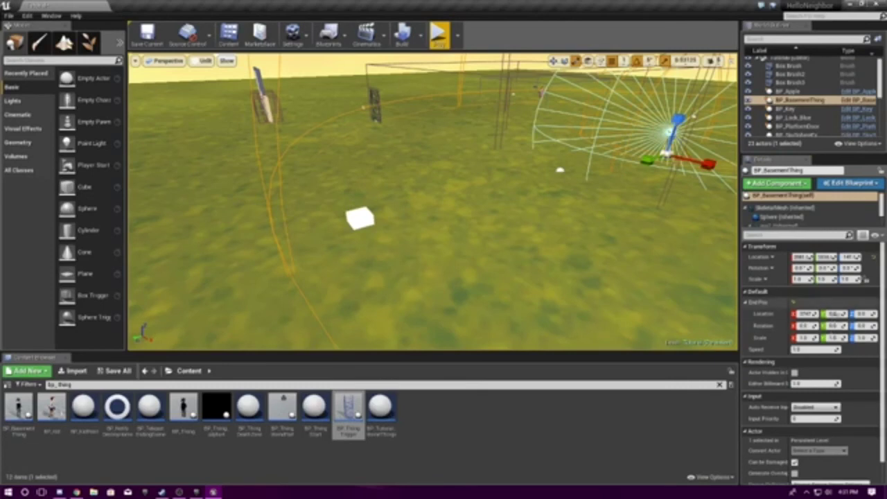
click(351, 218)
click(849, 257)
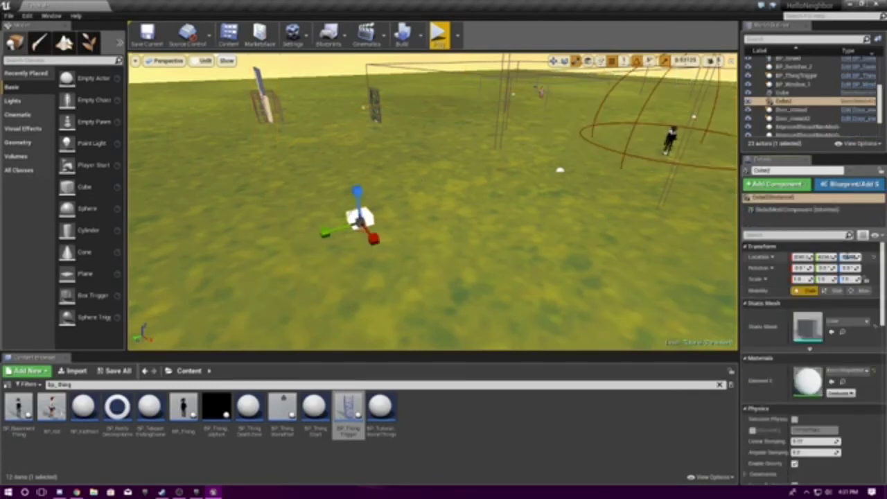
click(673, 138)
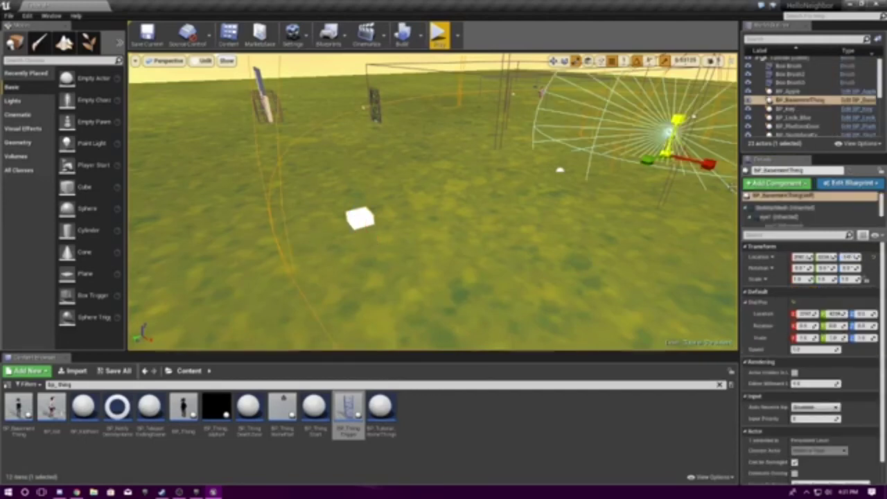
click(862, 314)
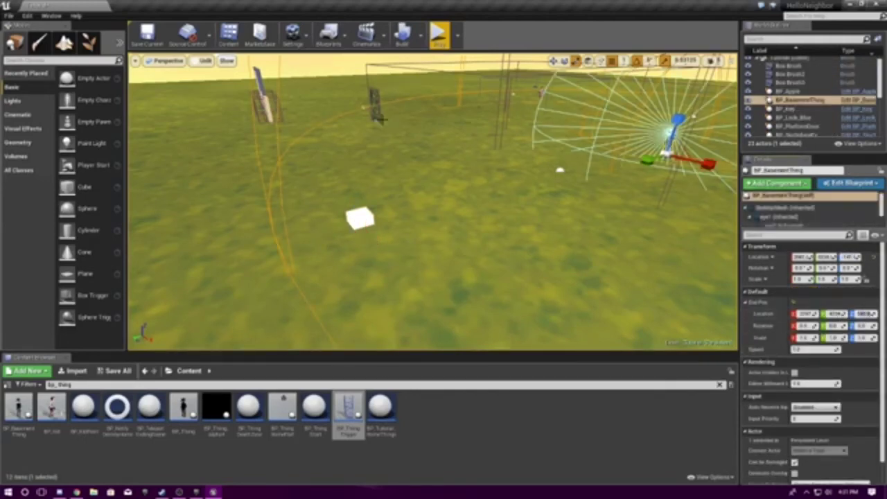
Lower the Speed value of BP_BasementThing
right_drag(381, 120, 402, 119)
key(w)
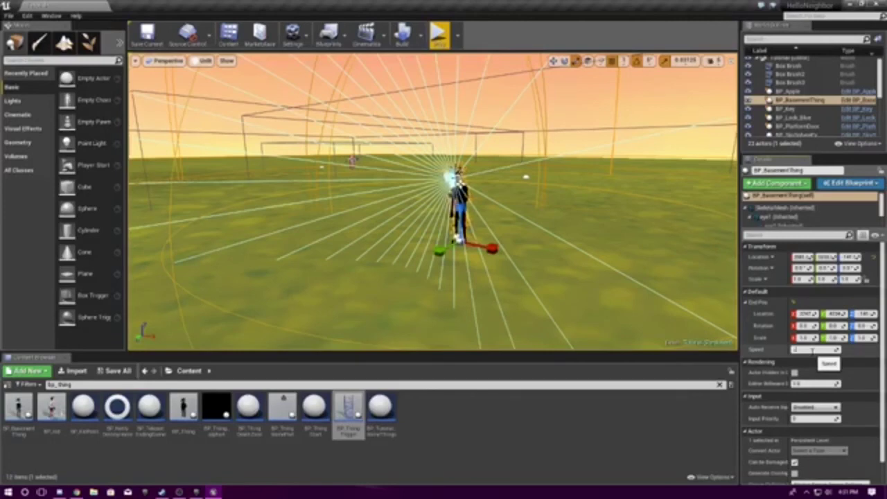
right_drag(324, 57, 334, 45)
key(s)
key(a)
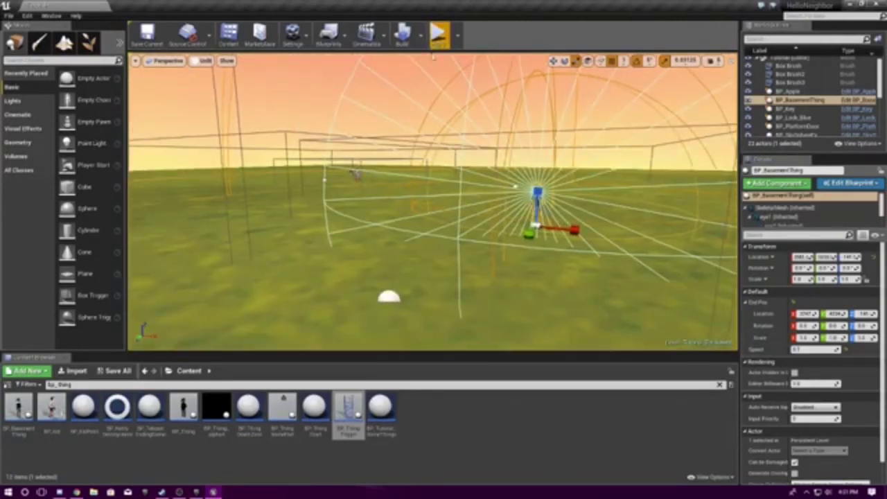
Play-test the level to check the basement figure's movement towards its end position, and end the session
click(436, 38)
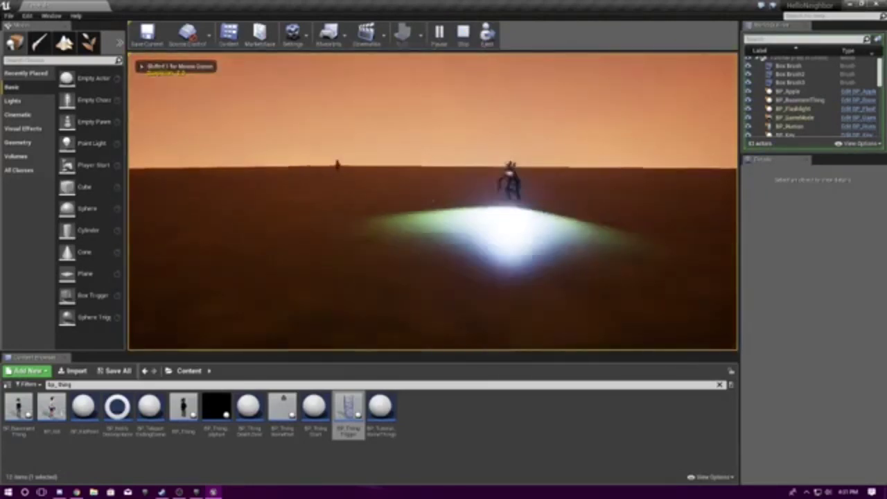
key(s)
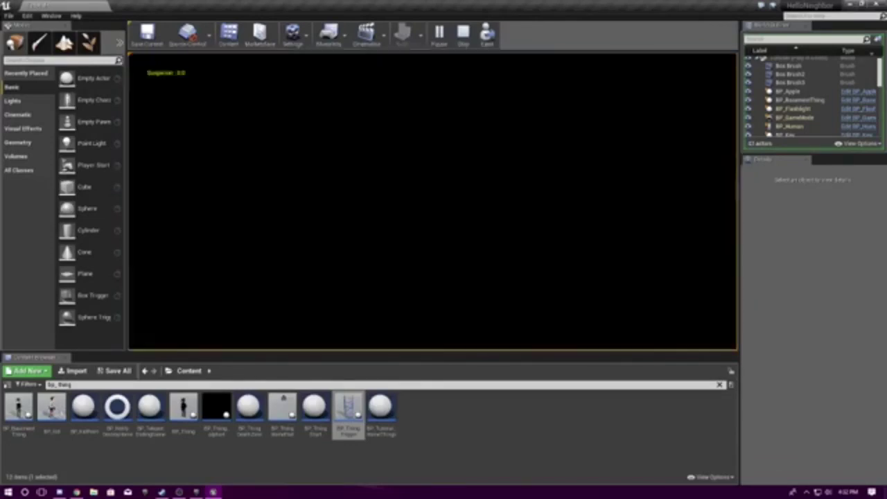
key(Escape)
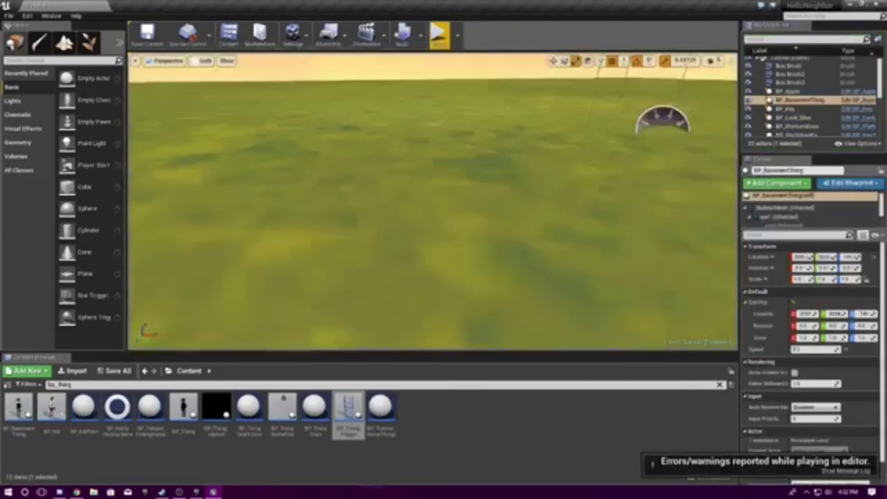
right_drag(433, 201, 496, 174)
key(w)
key(w)
key(w)
right_drag(416, 173, 525, 63)
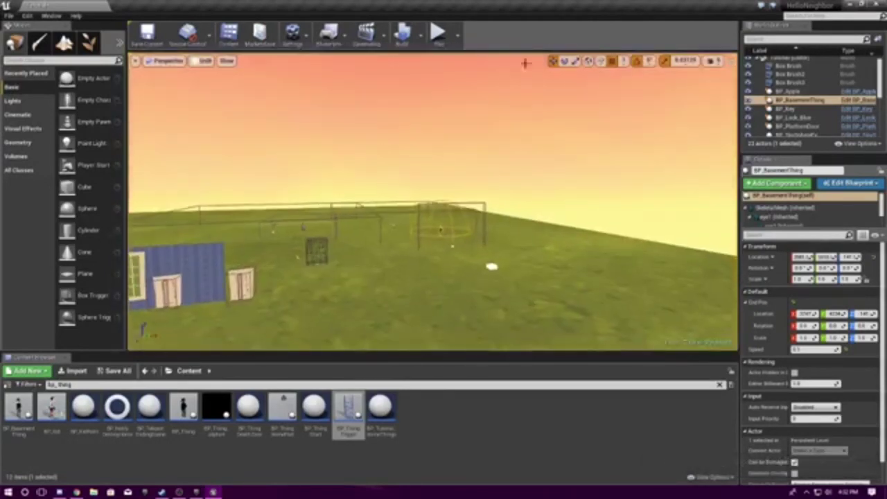